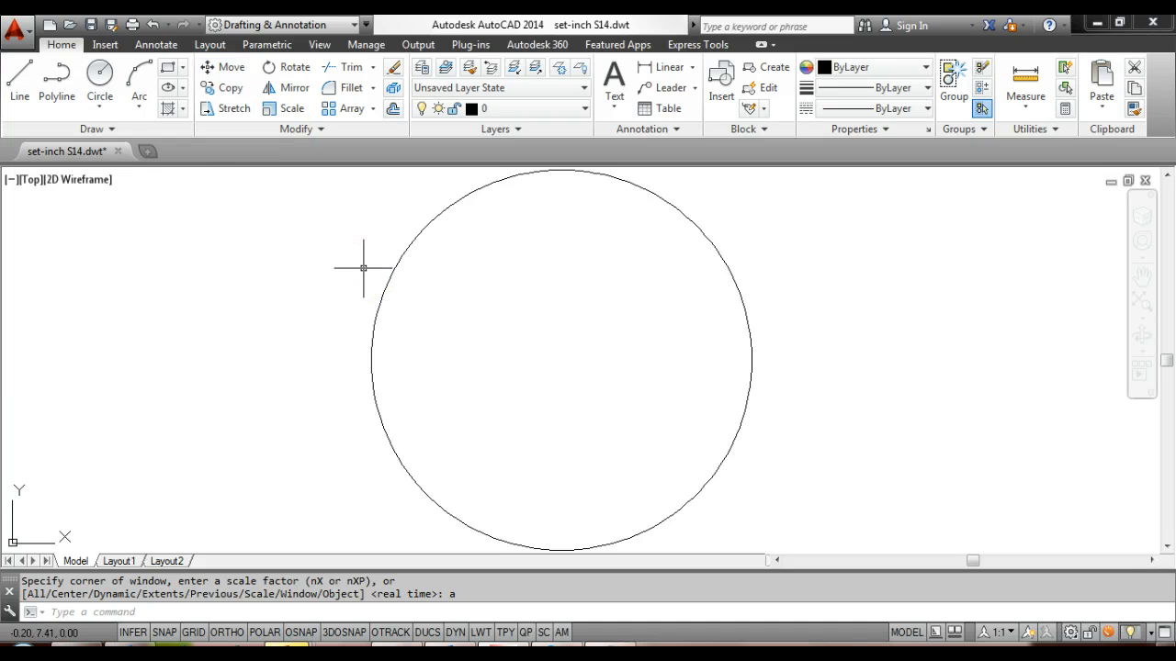
Move the circle 1 unit in the positive X direction using the relative displacement @1,0.
text(m)
key(Return)
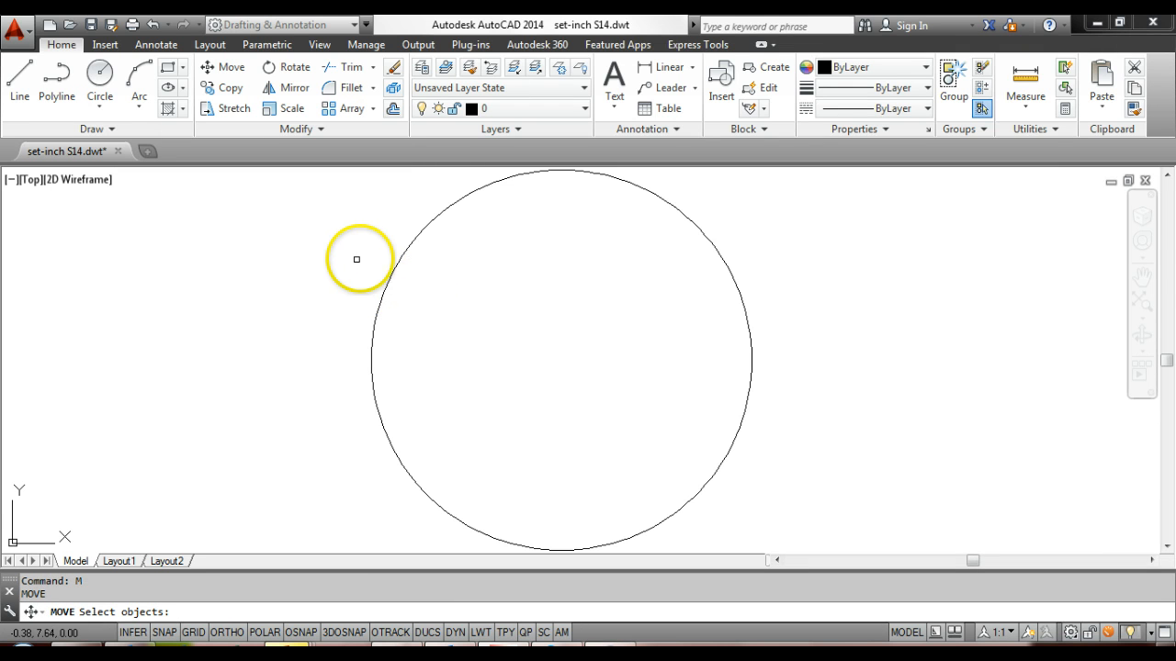
click(387, 280)
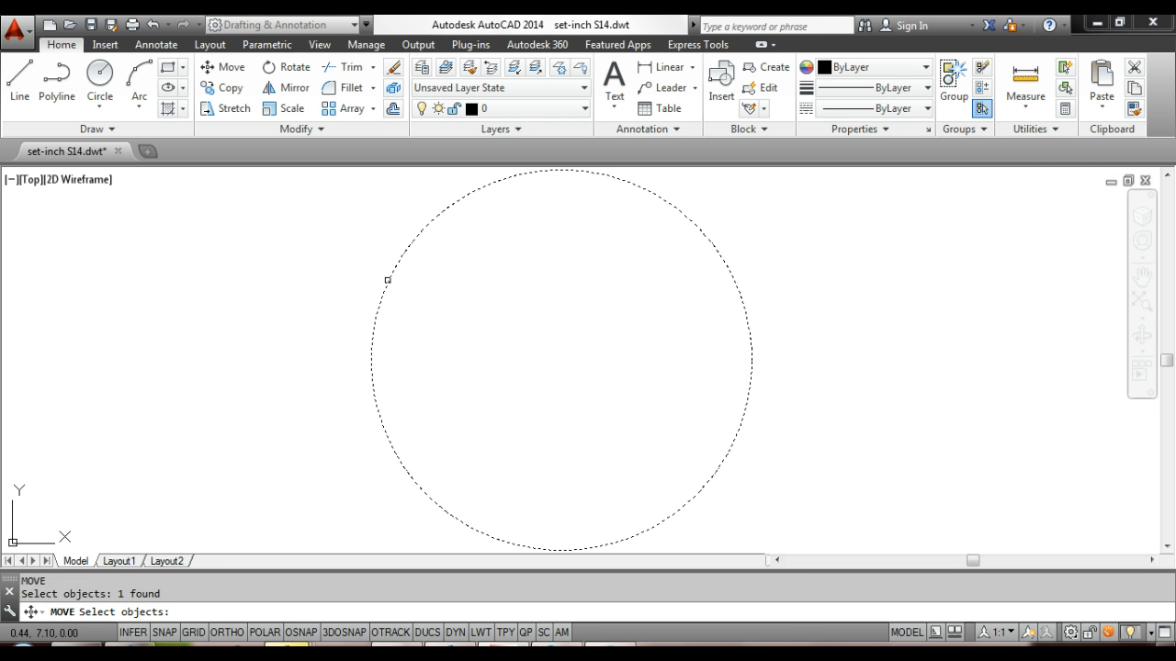
key(Return)
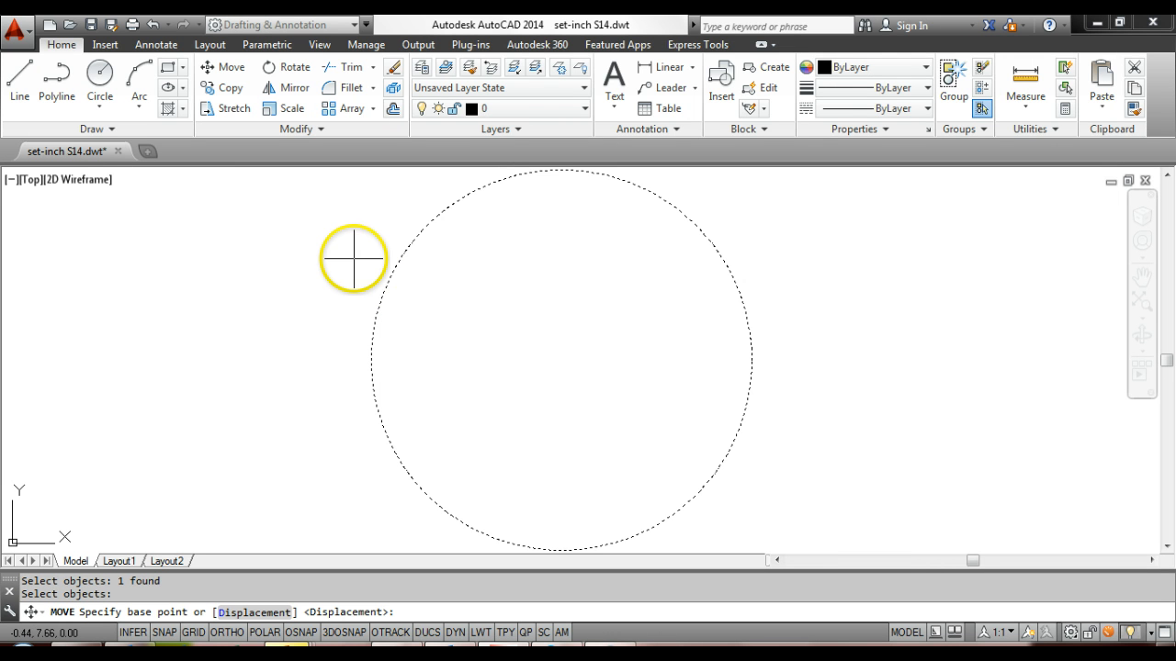
click(246, 320)
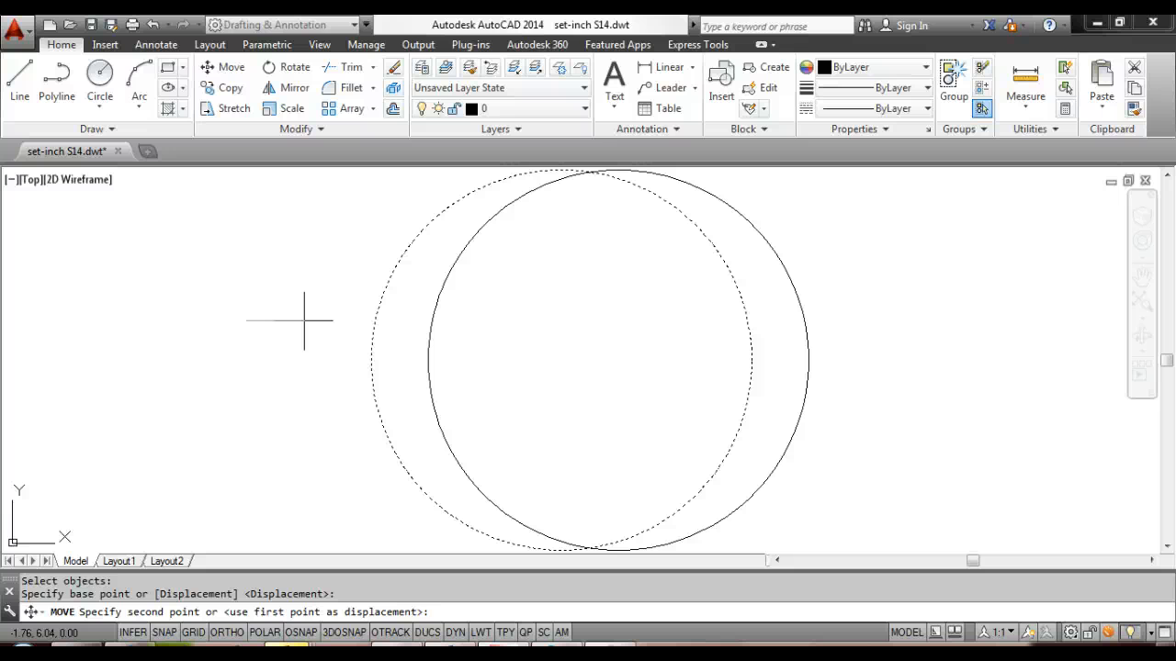
text(@1,0)
key(Return)
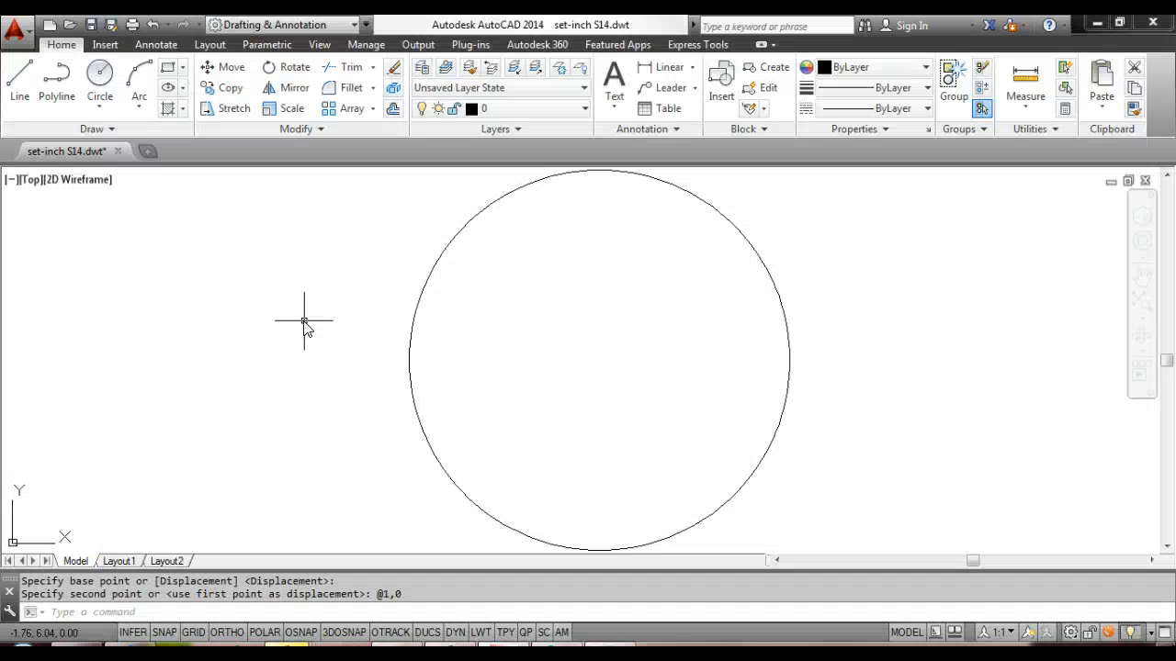
Copy the circle once with the relative displacement @-1,0 and end the Copy command.
click(446, 310)
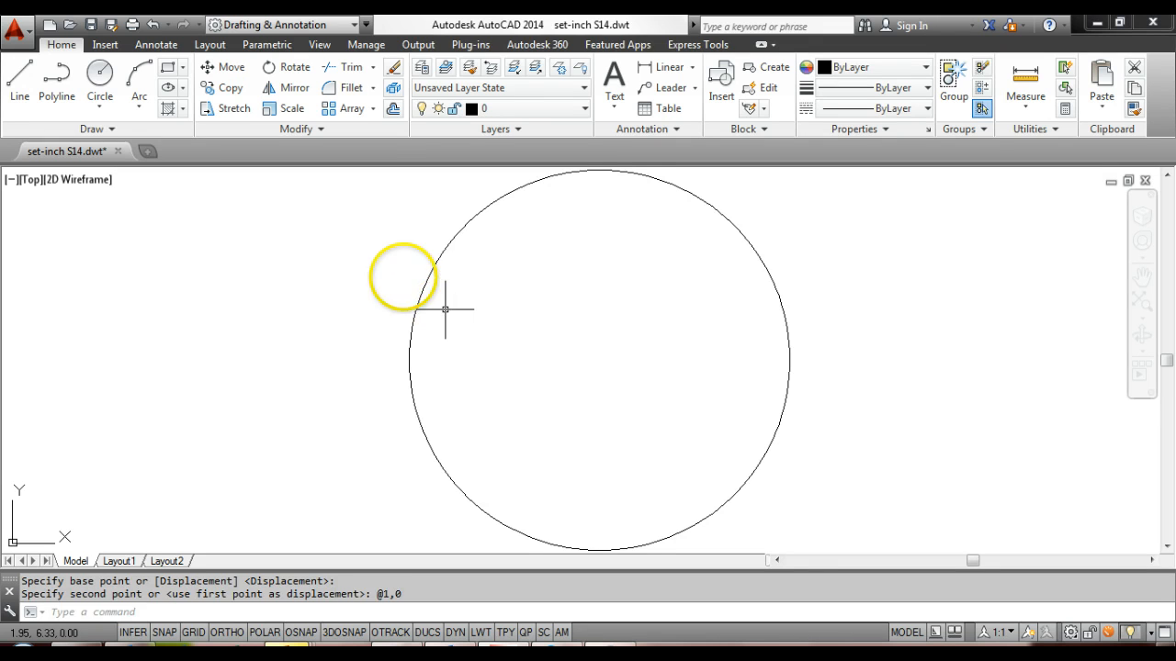
click(405, 277)
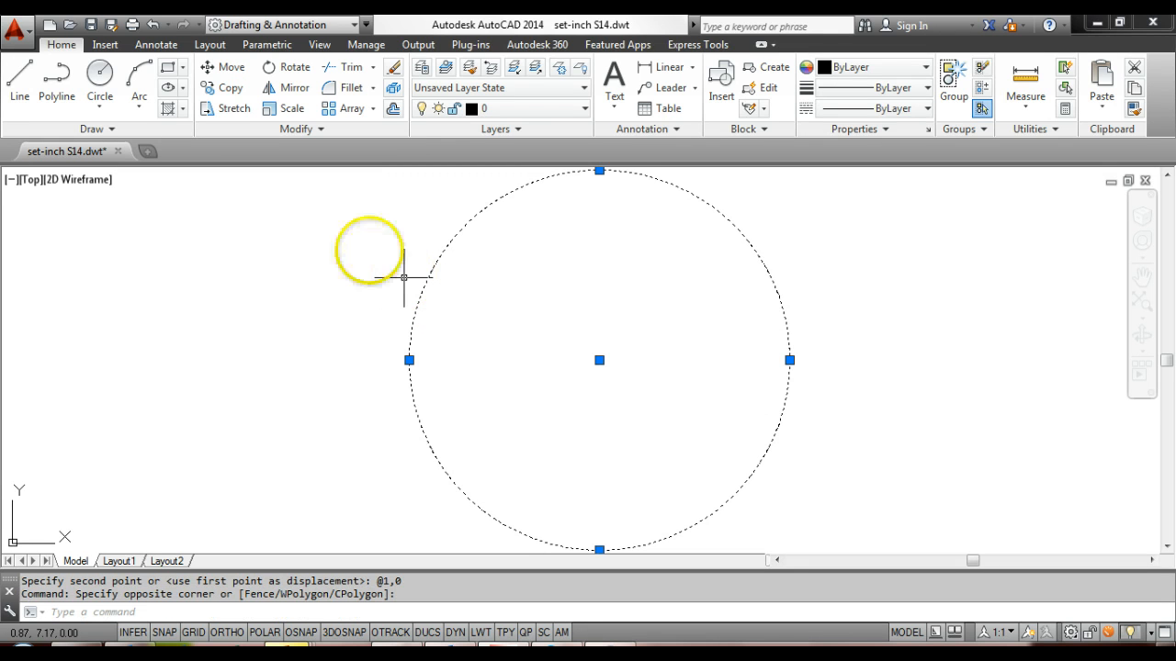
click(228, 85)
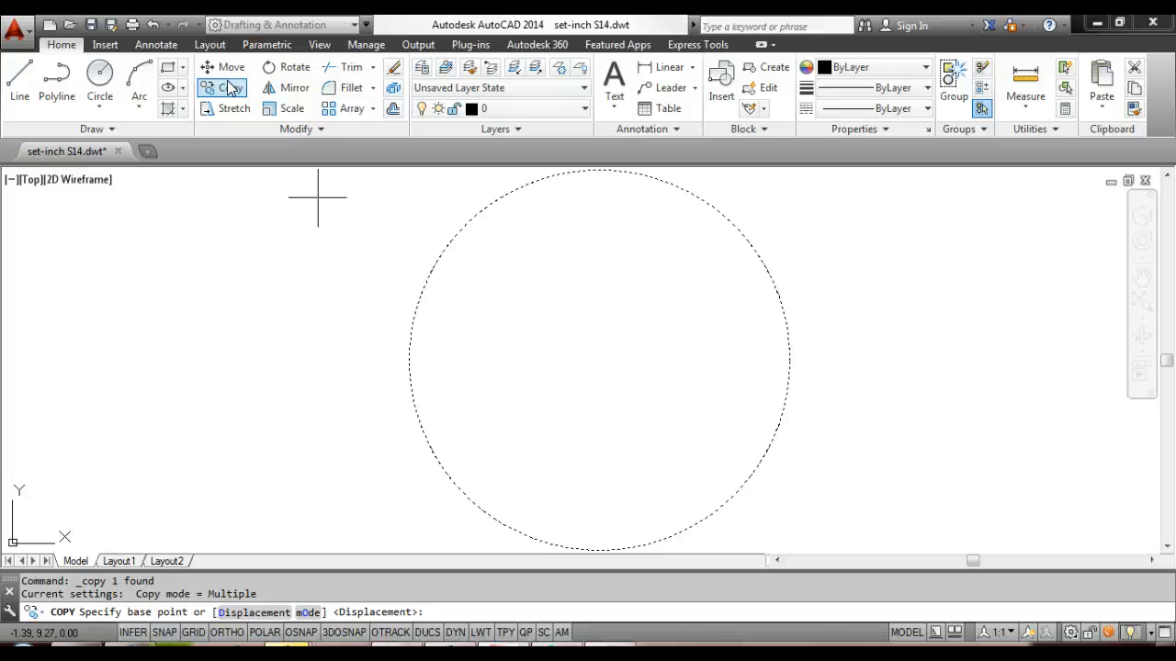
click(638, 340)
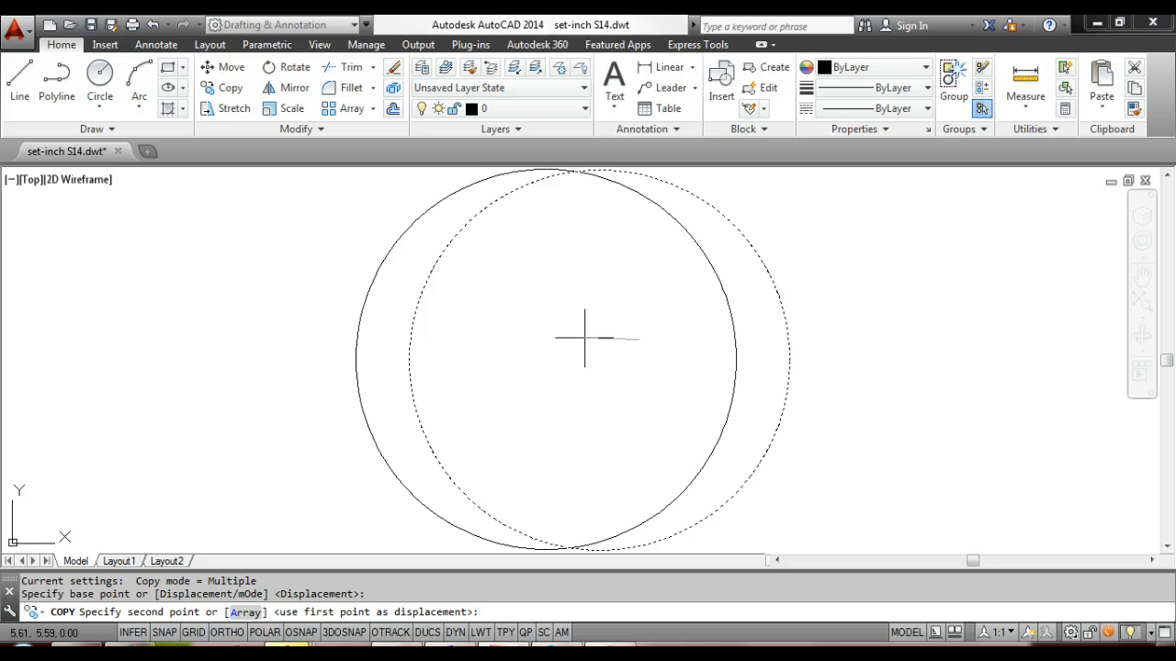
text(@-1,0)
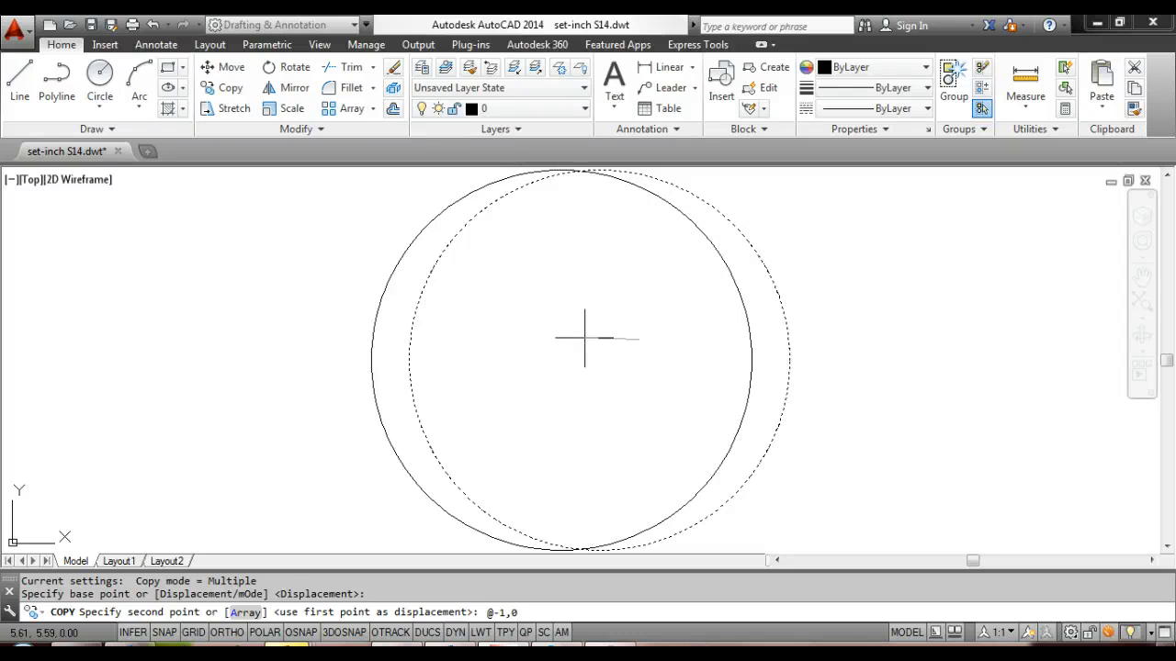
key(Return)
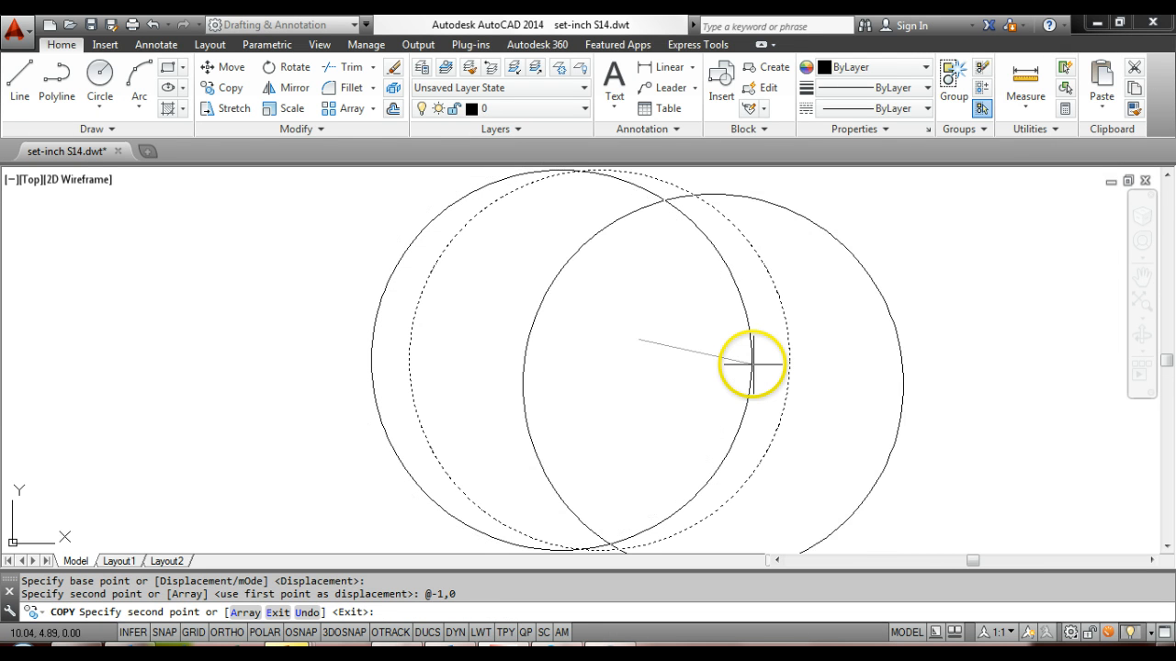
key(Escape)
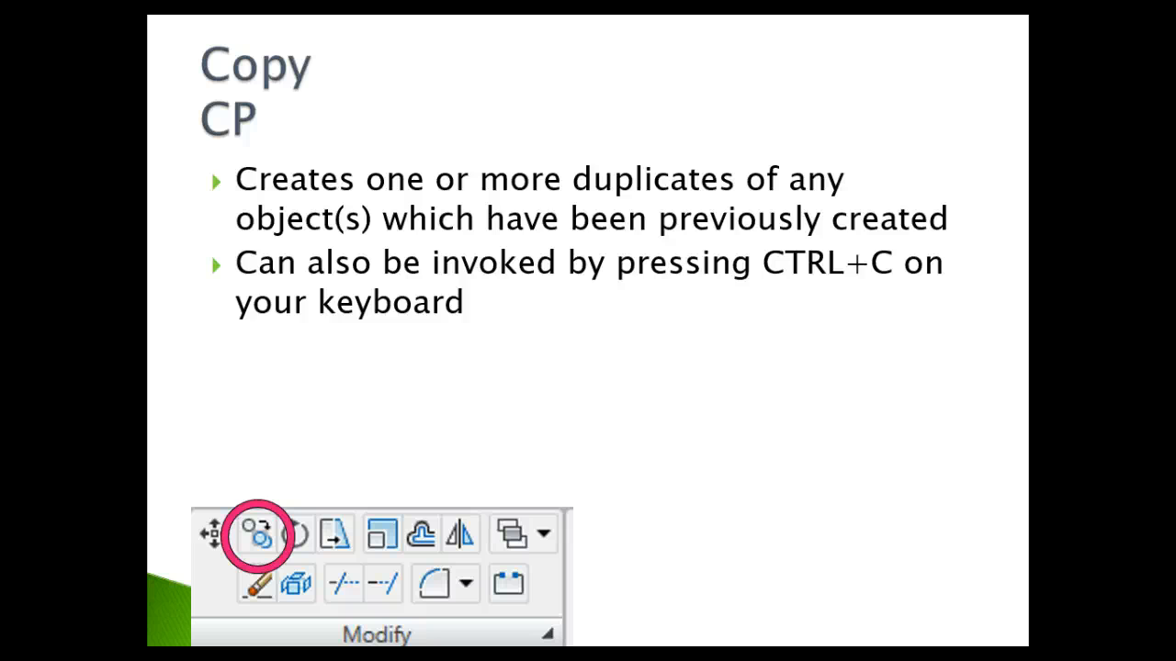
key(Right)
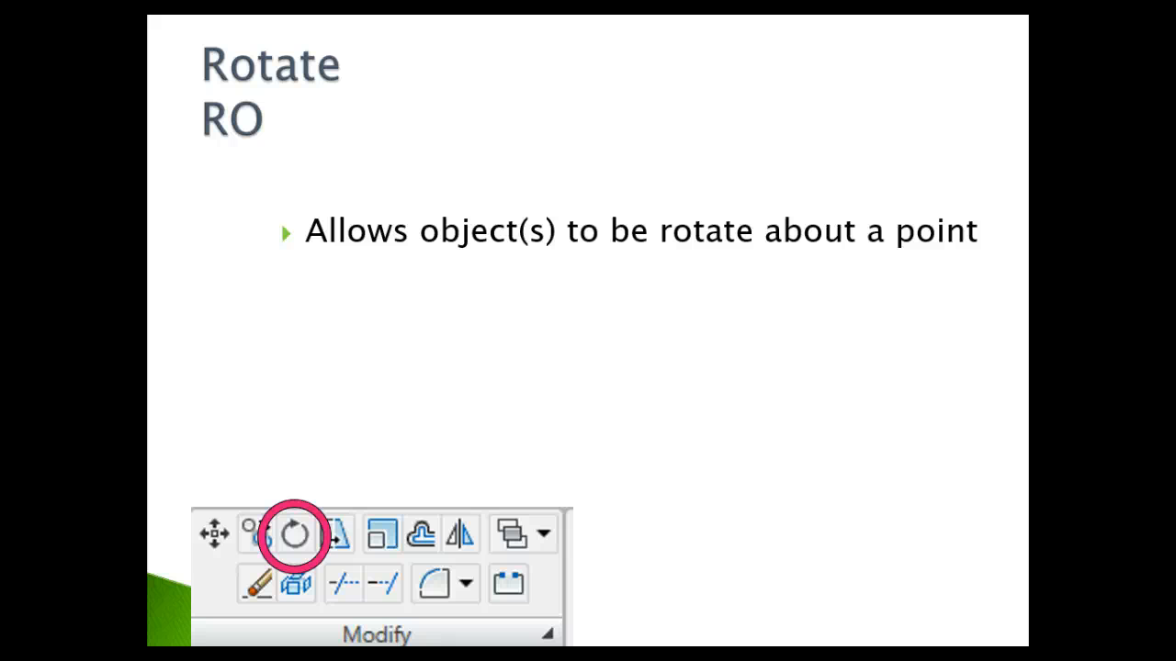
key(Right)
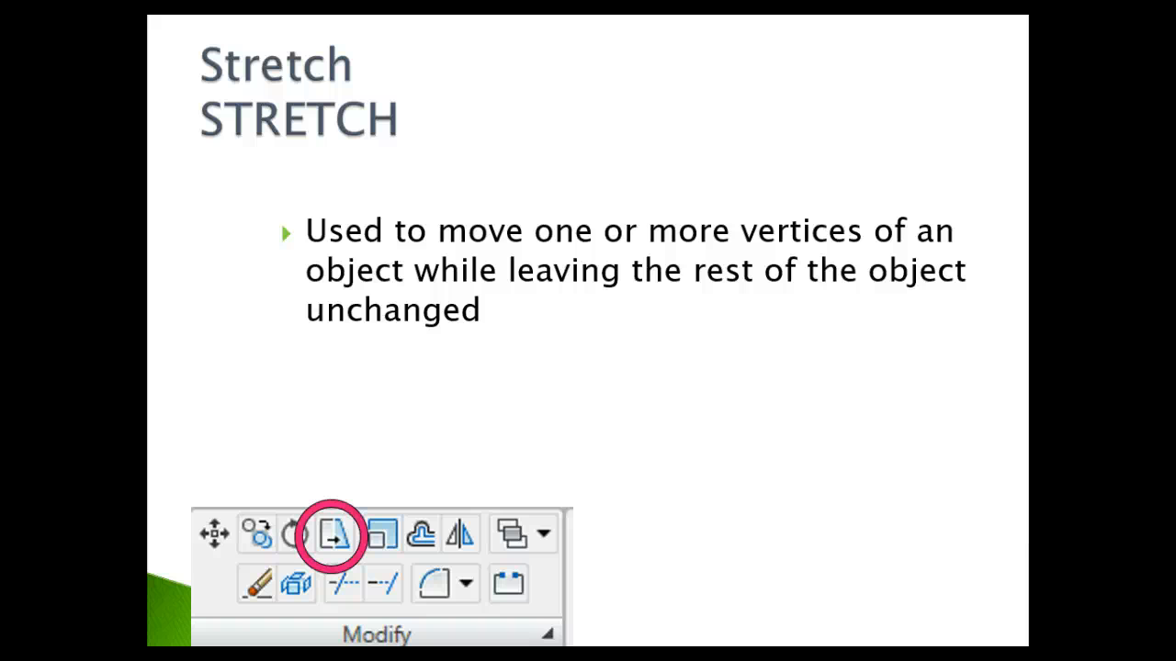
key(Right)
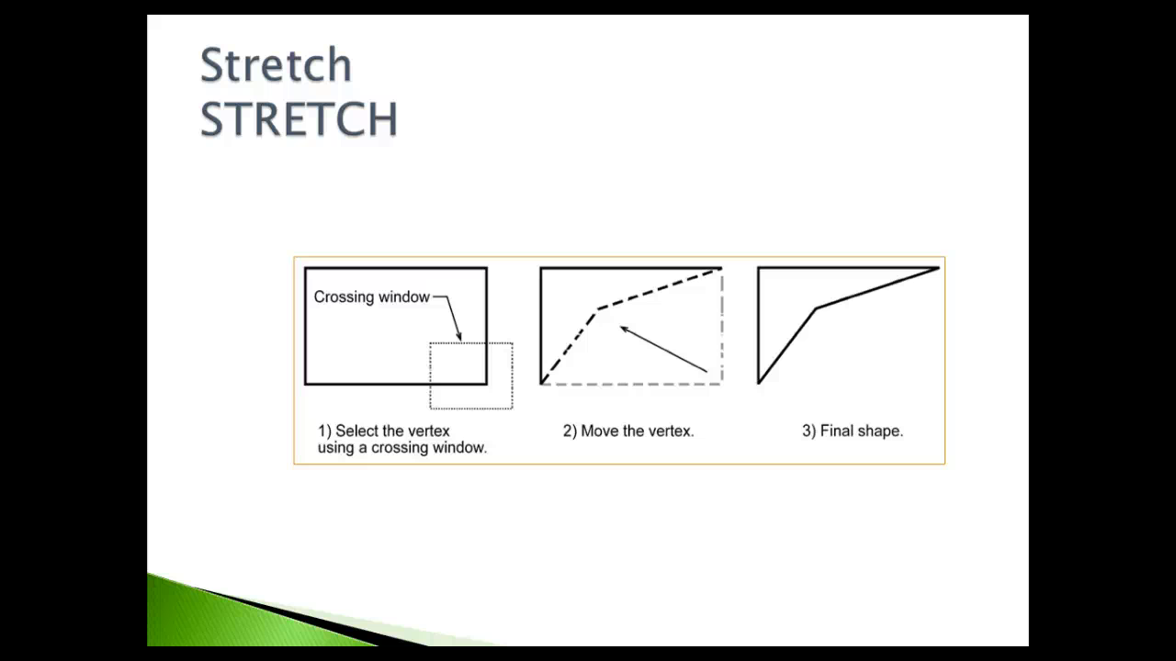
key(Right)
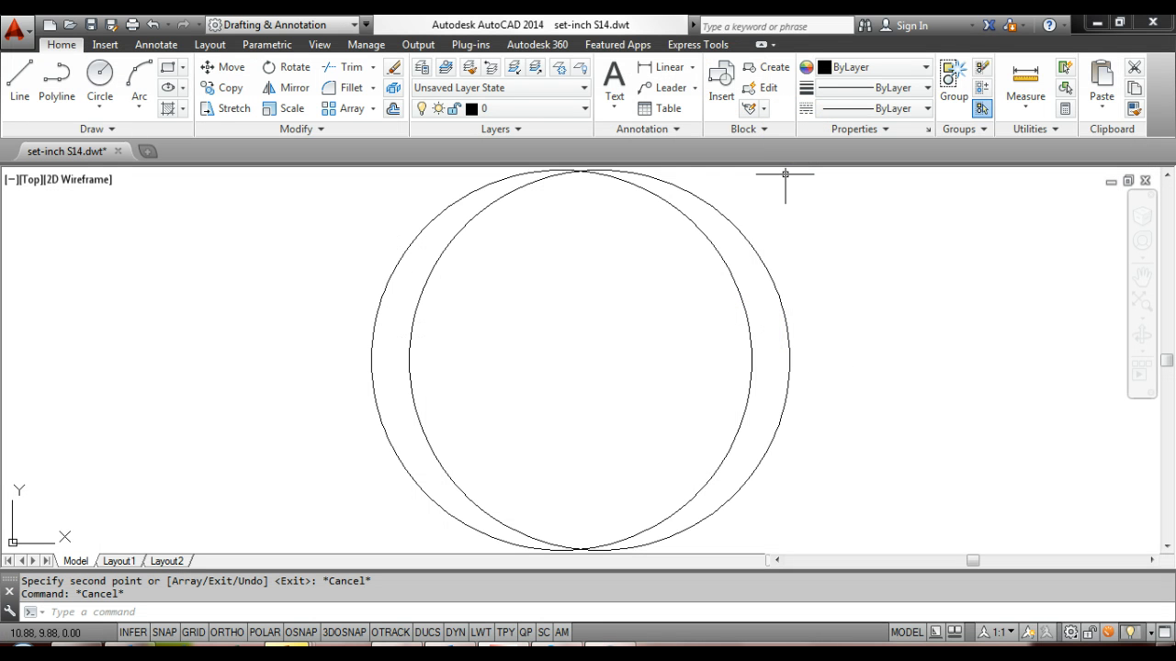
Scale both overlapping circles by a factor of .5 about a base point inside them, below and left of their centres.
click(282, 108)
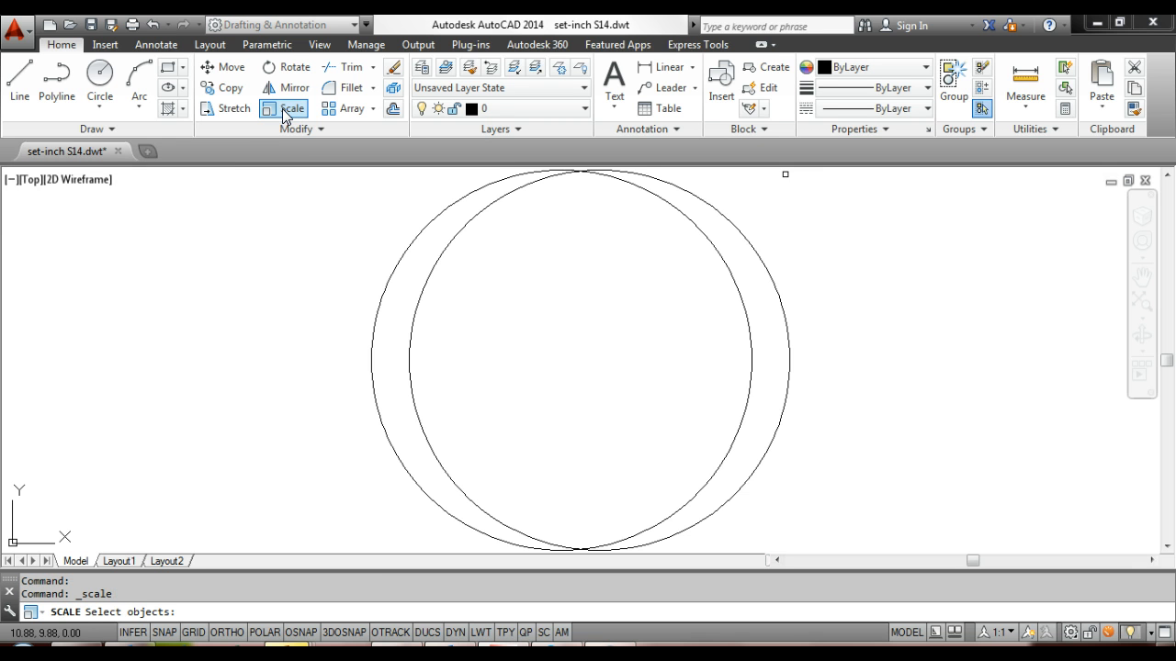
click(452, 238)
click(477, 297)
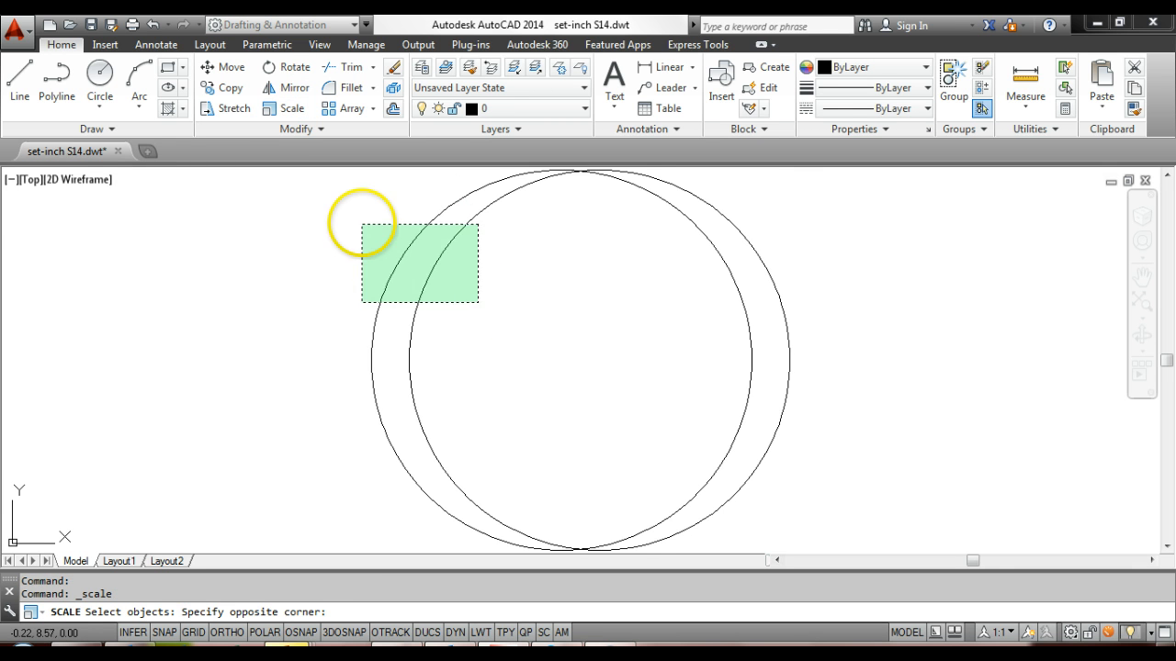
click(362, 223)
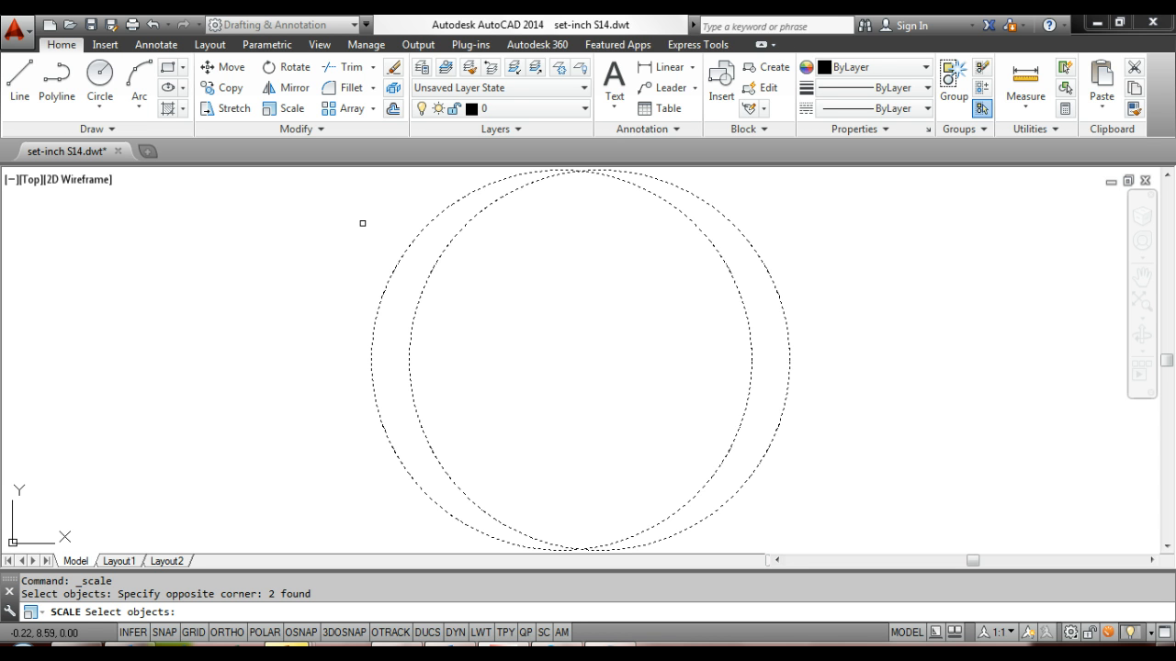
key(Return)
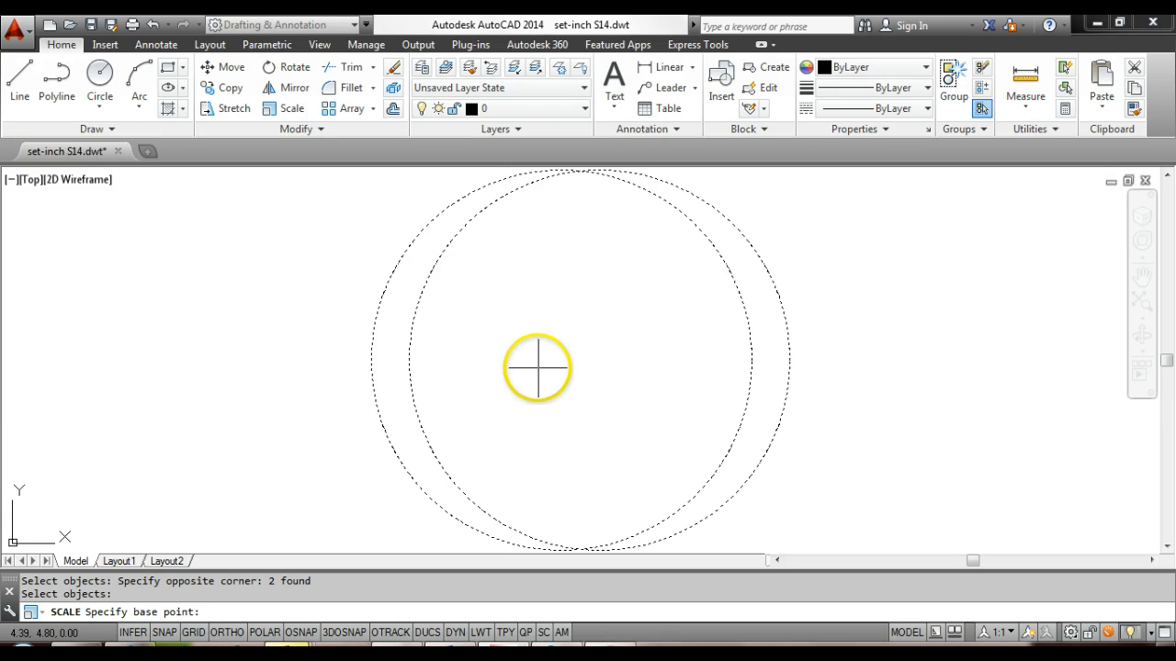
click(491, 410)
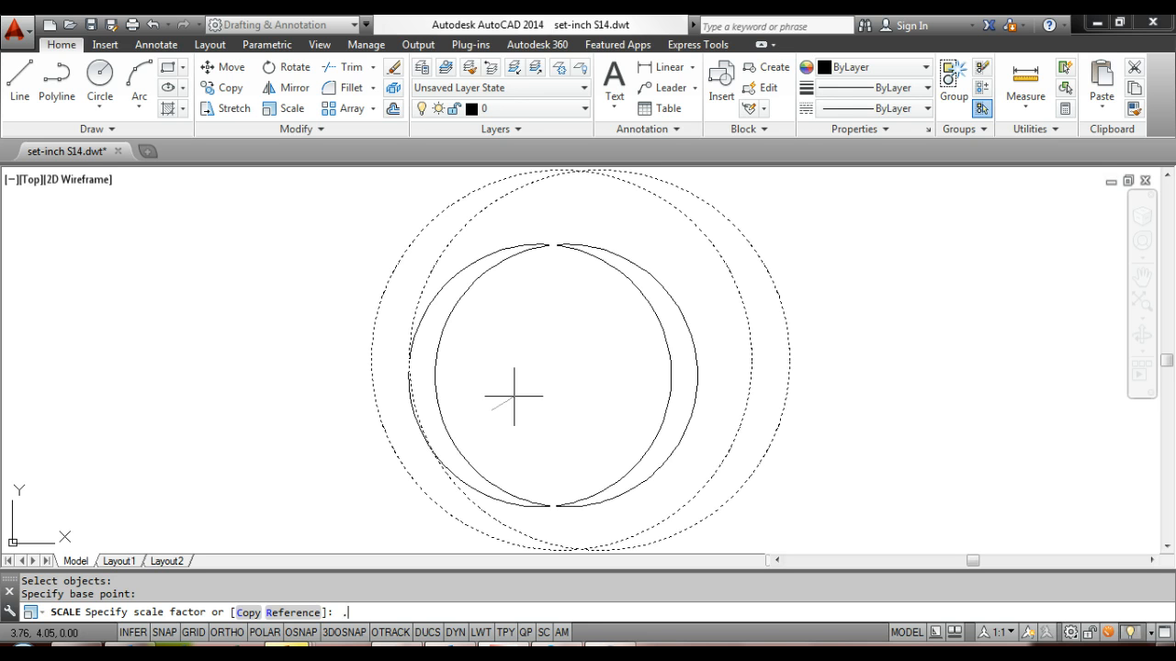
text(5)
key(Return)
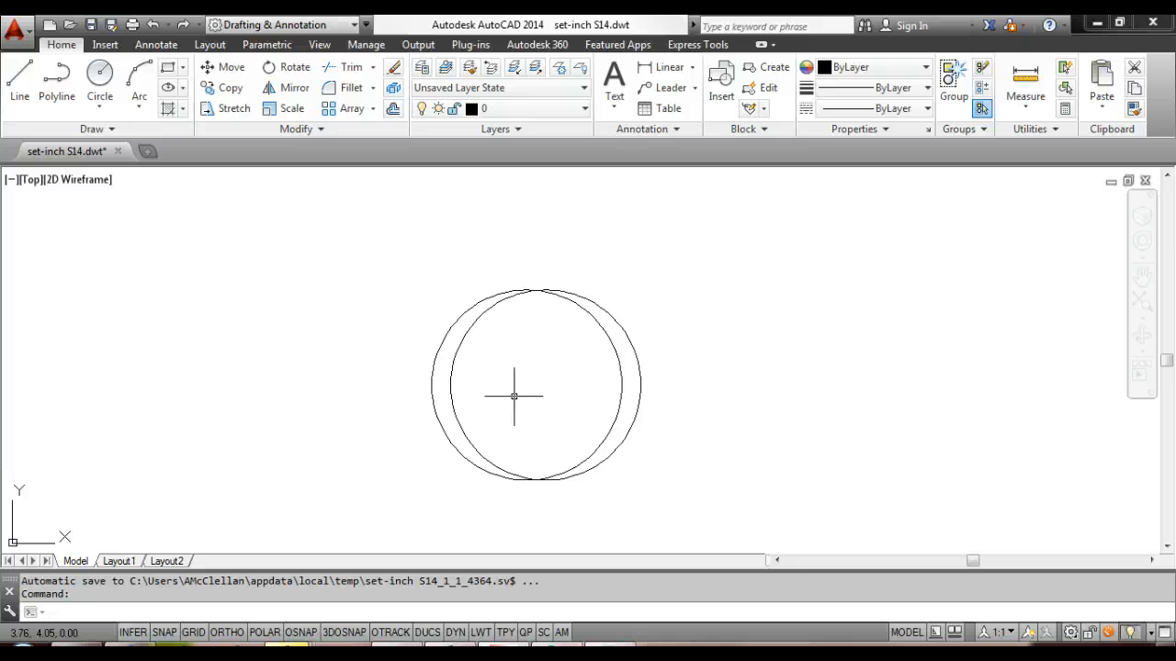
key(alt+Tab)
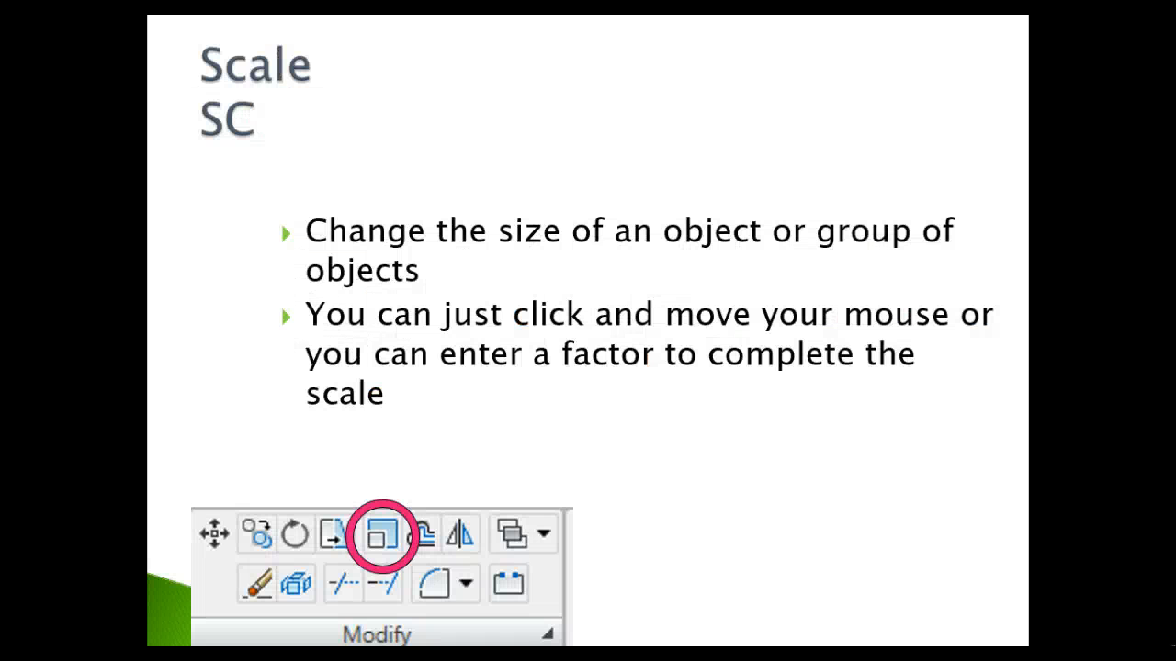
key(Right)
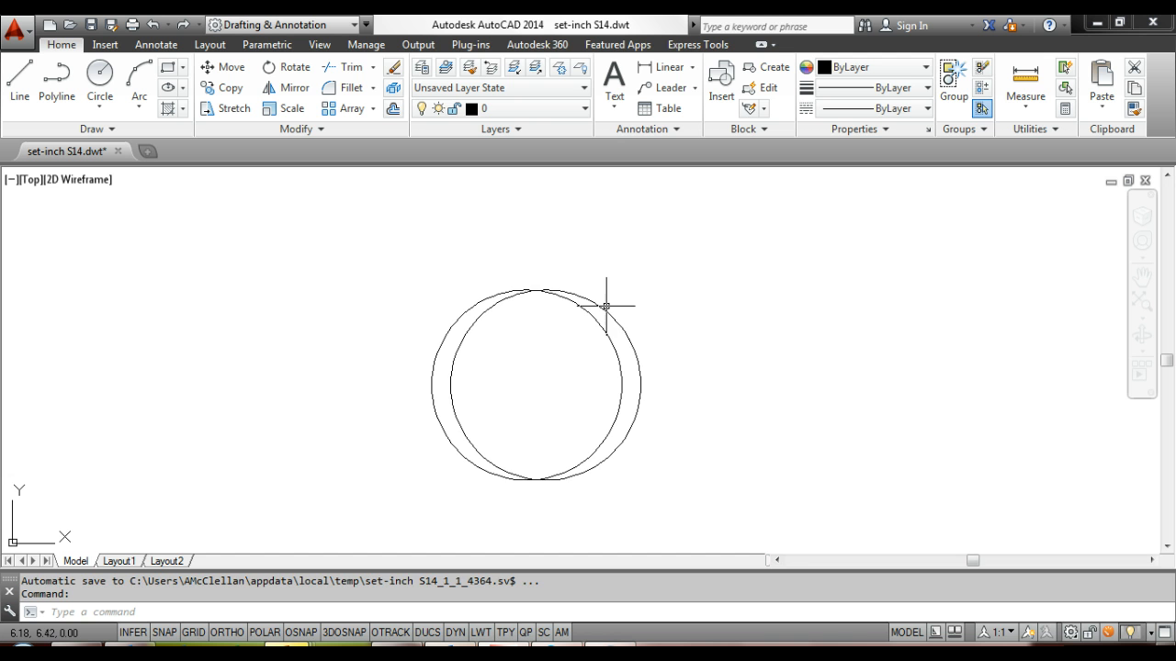
Delete the right-hand one of the two overlapping circles.
click(619, 325)
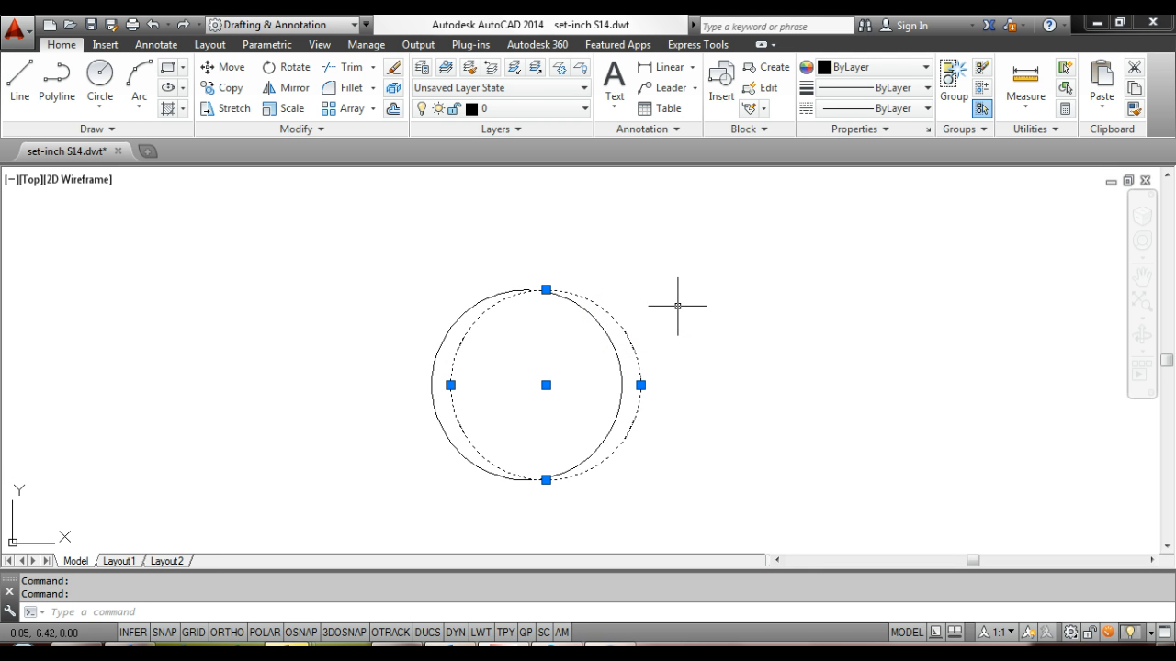
key(Delete)
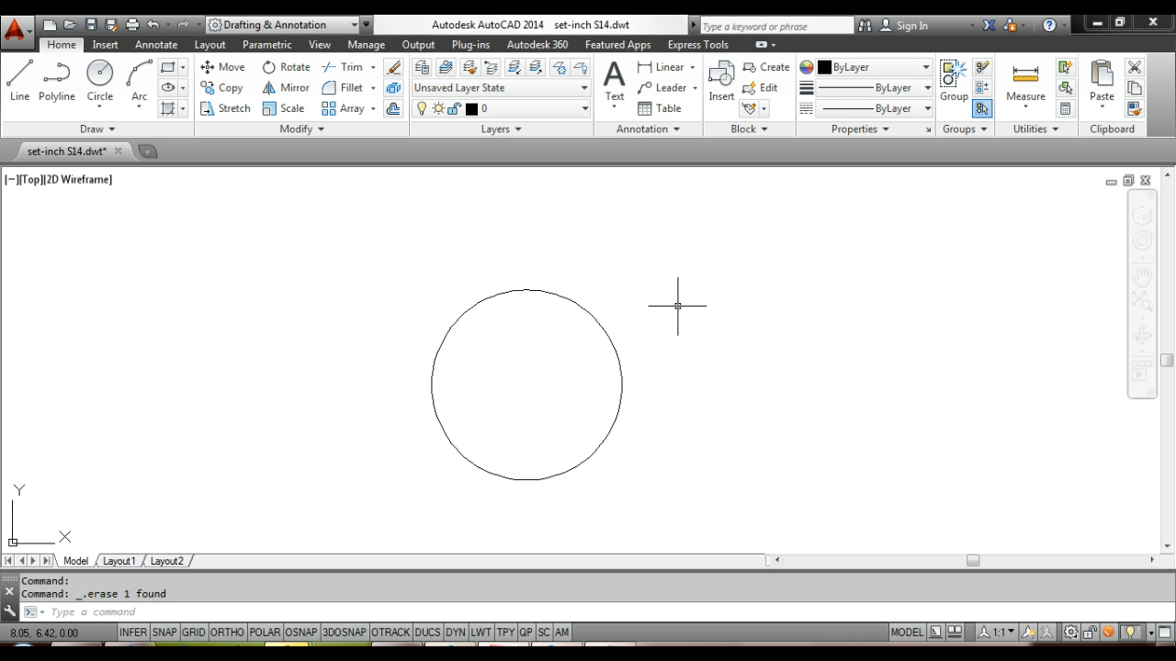
Offset the remaining circle inward by a distance of .5.
click(390, 111)
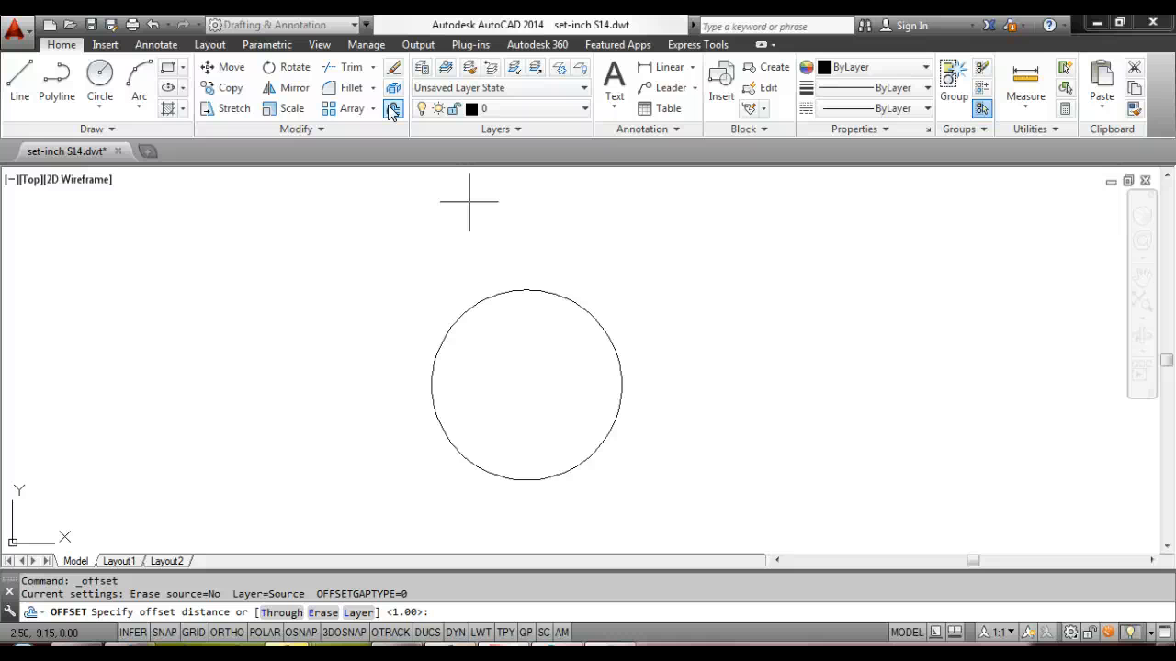
text(5)
key(Return)
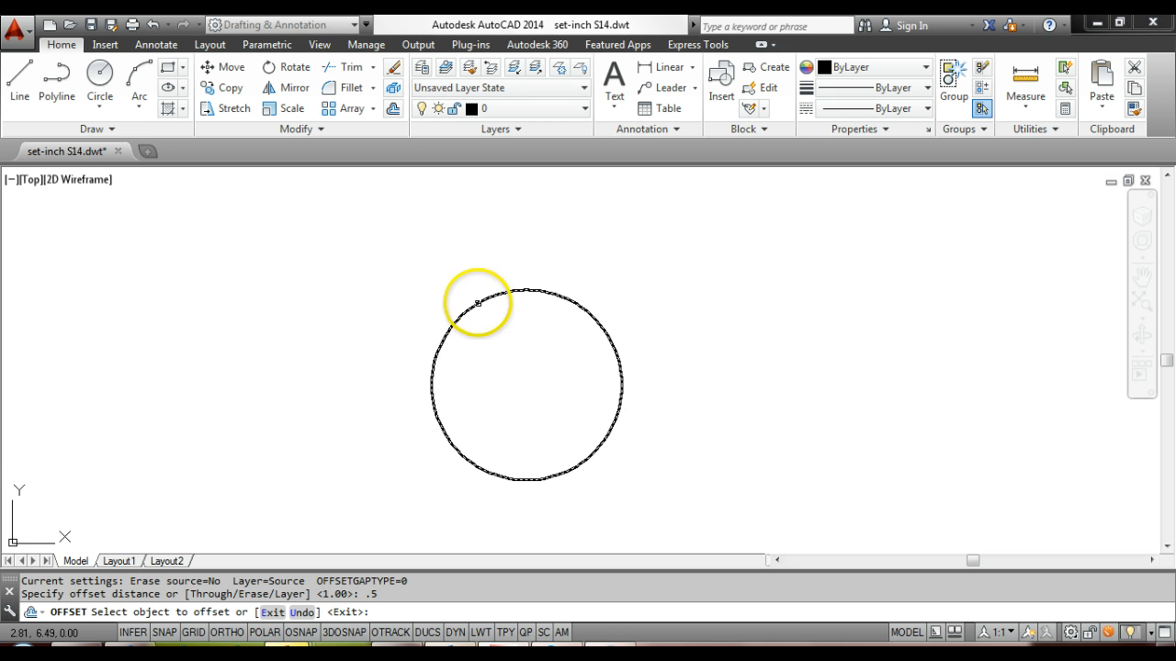
click(476, 302)
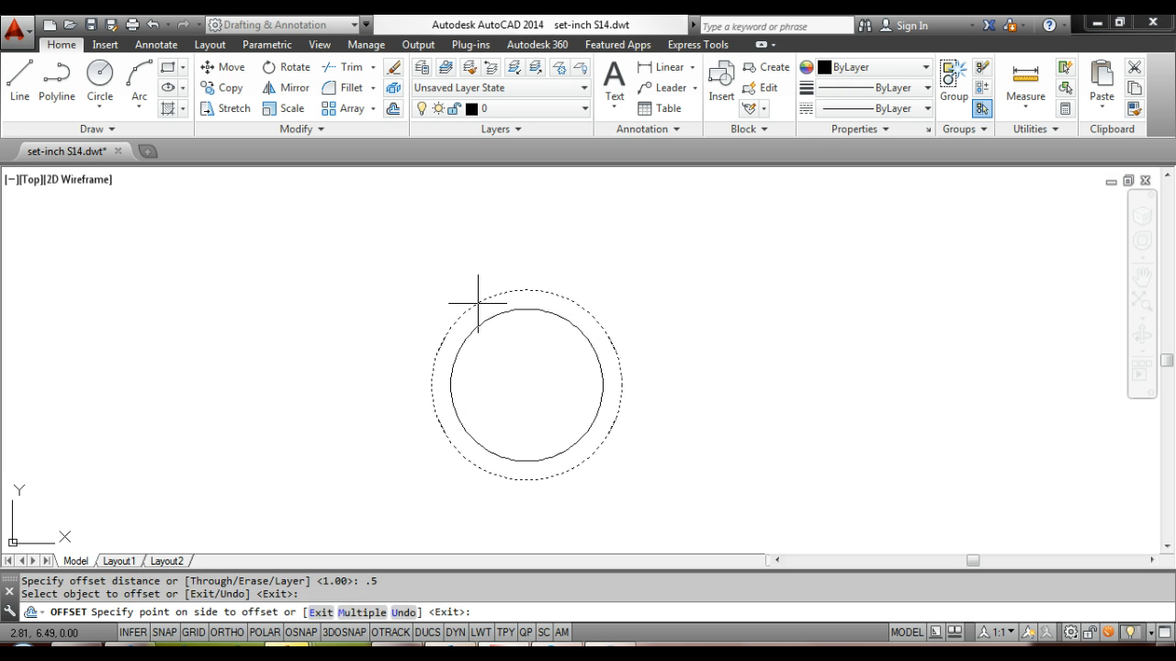
click(441, 262)
click(501, 339)
click(517, 354)
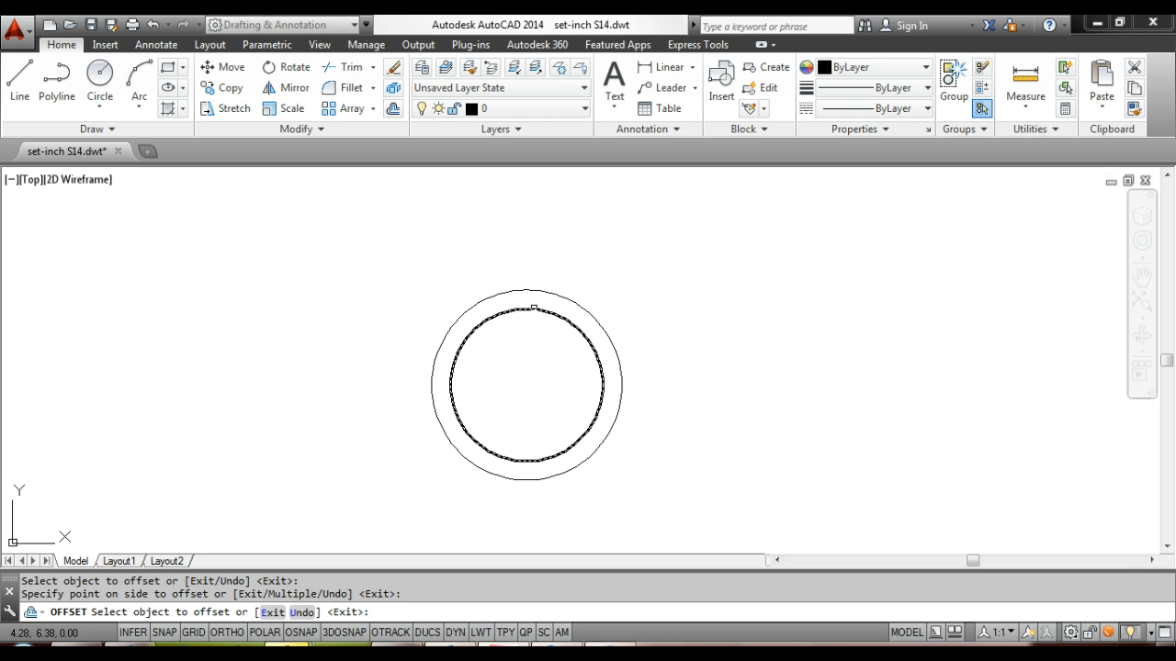
Offset each new innermost circle inward three more times at .5, and offset the outermost circle outward once by the same distance.
click(534, 308)
click(527, 350)
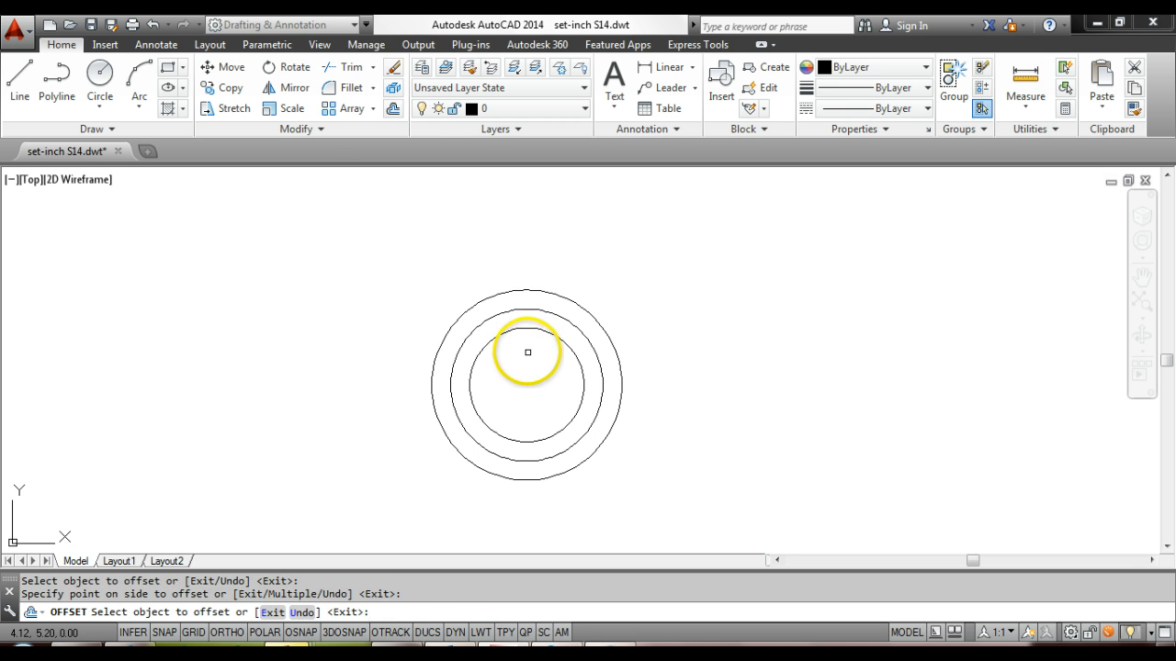
click(525, 328)
click(526, 345)
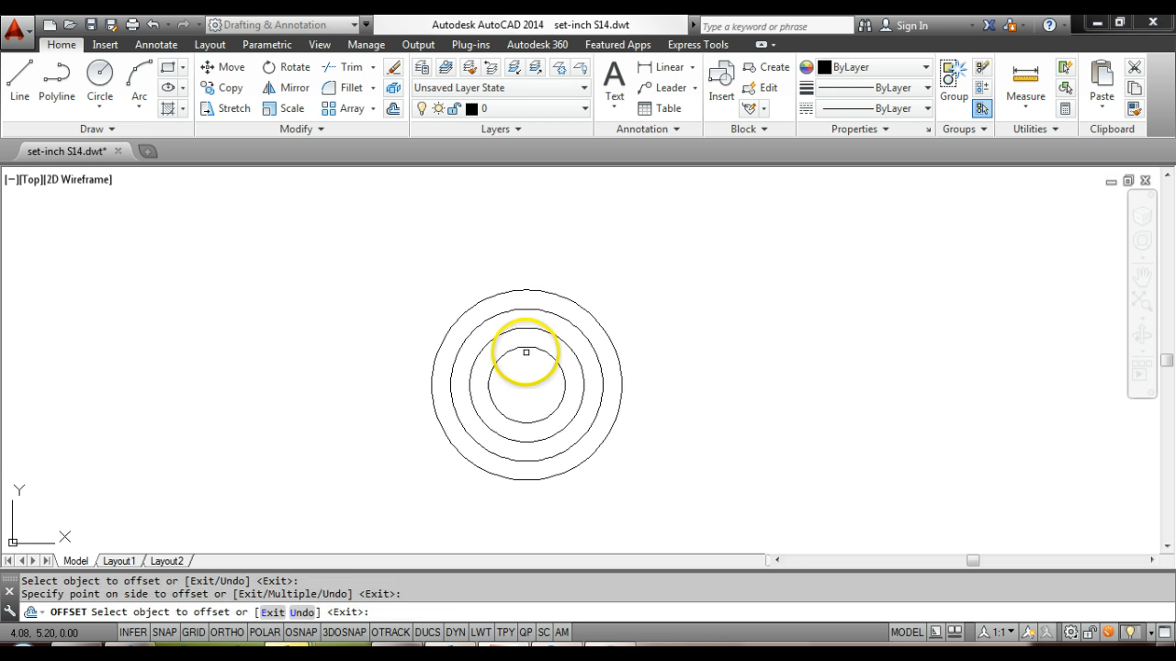
click(527, 346)
click(528, 364)
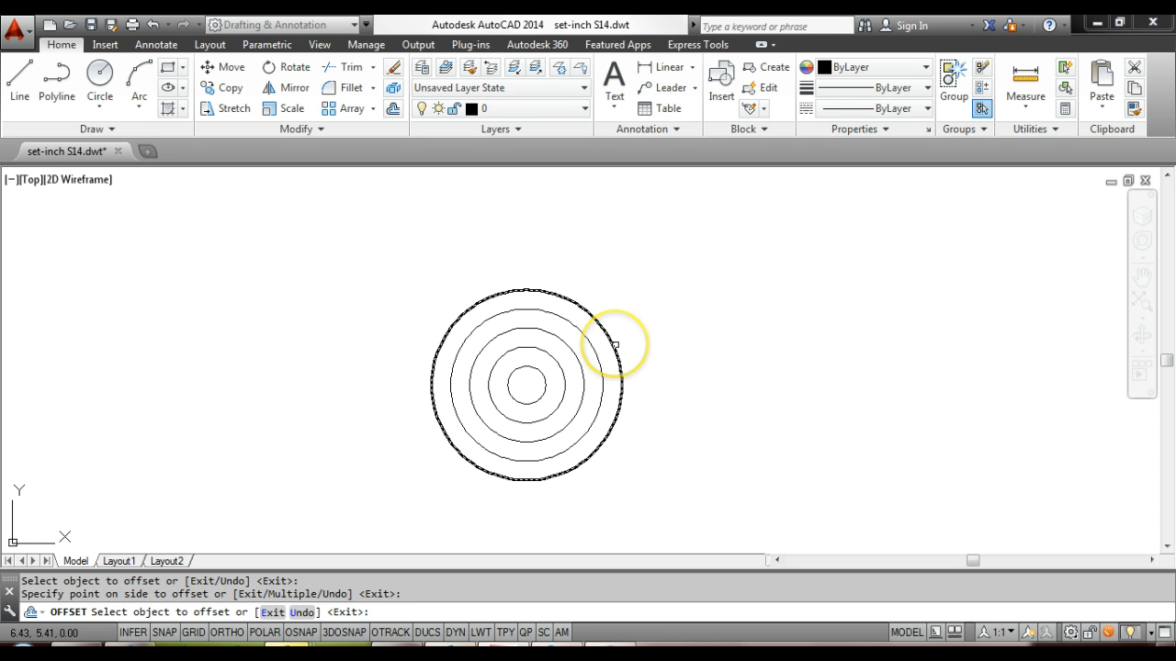
click(614, 345)
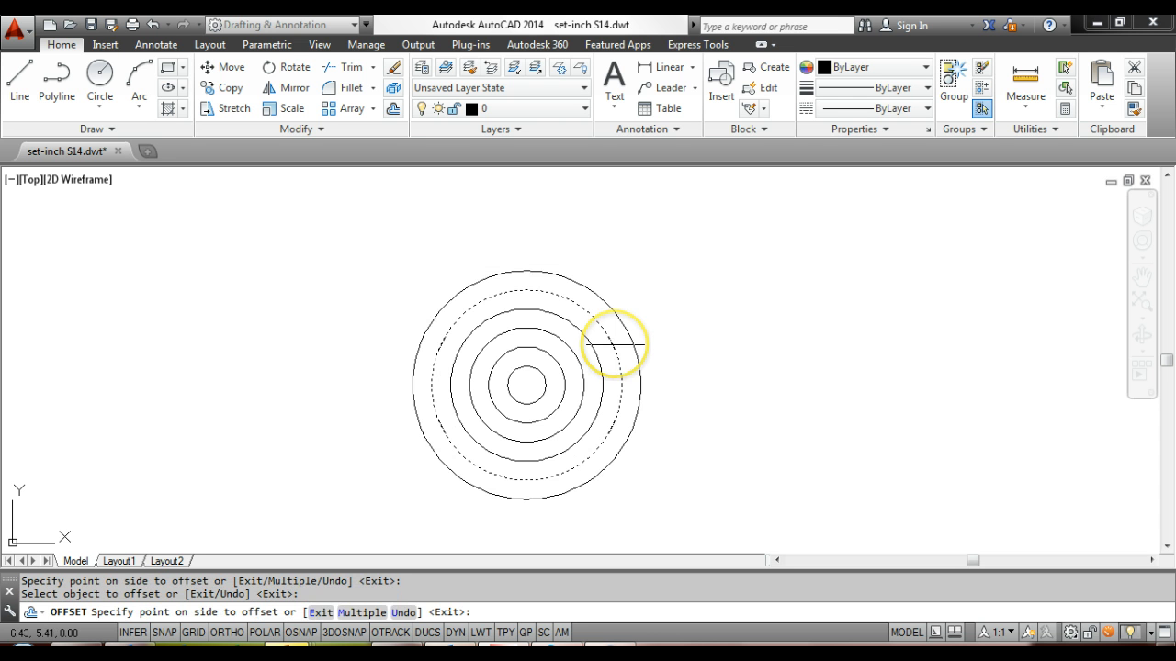
click(695, 316)
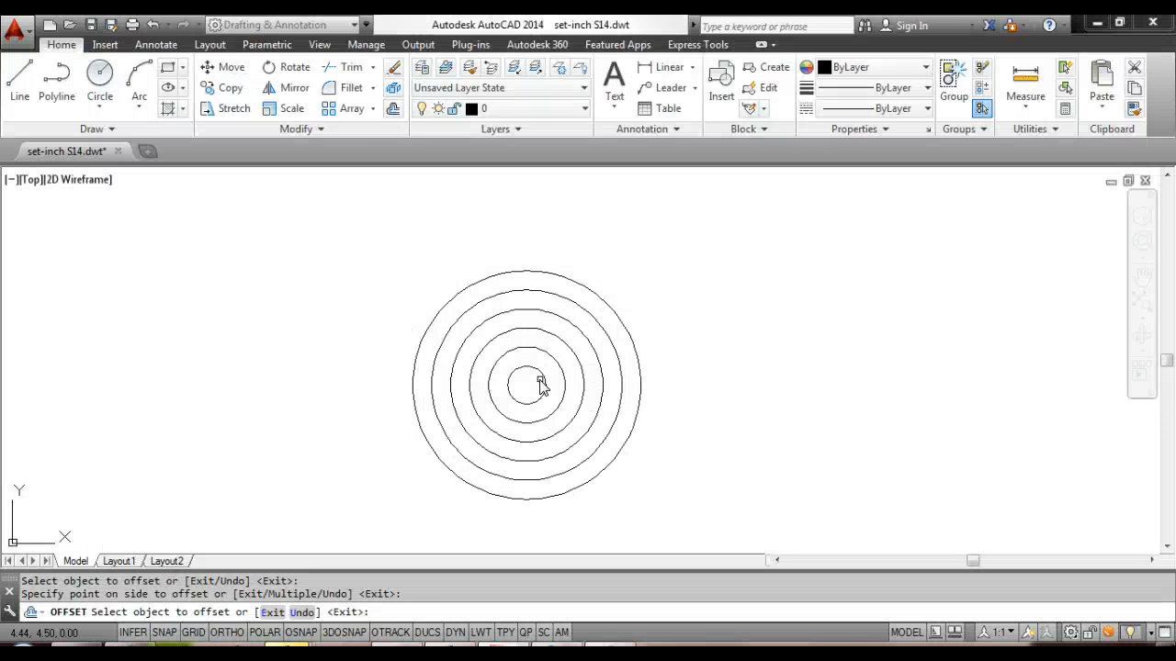
Mirror all six concentric circles across a vertical line to their right, keeping the source circles.
key(Escape)
key(Escape)
click(546, 383)
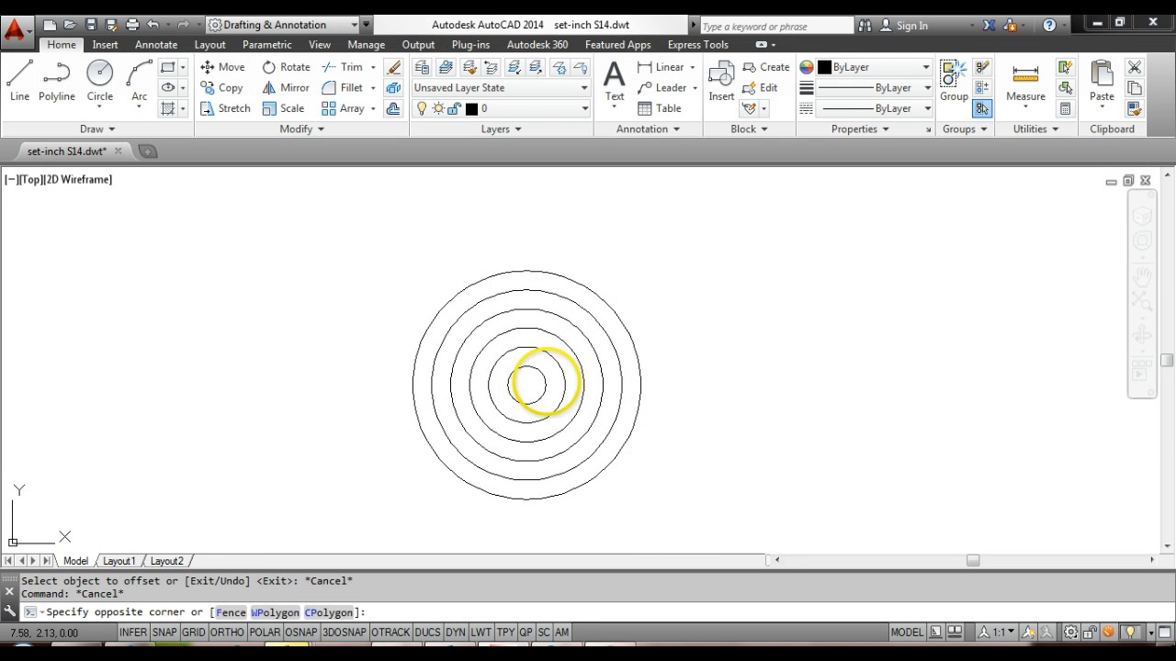
click(536, 375)
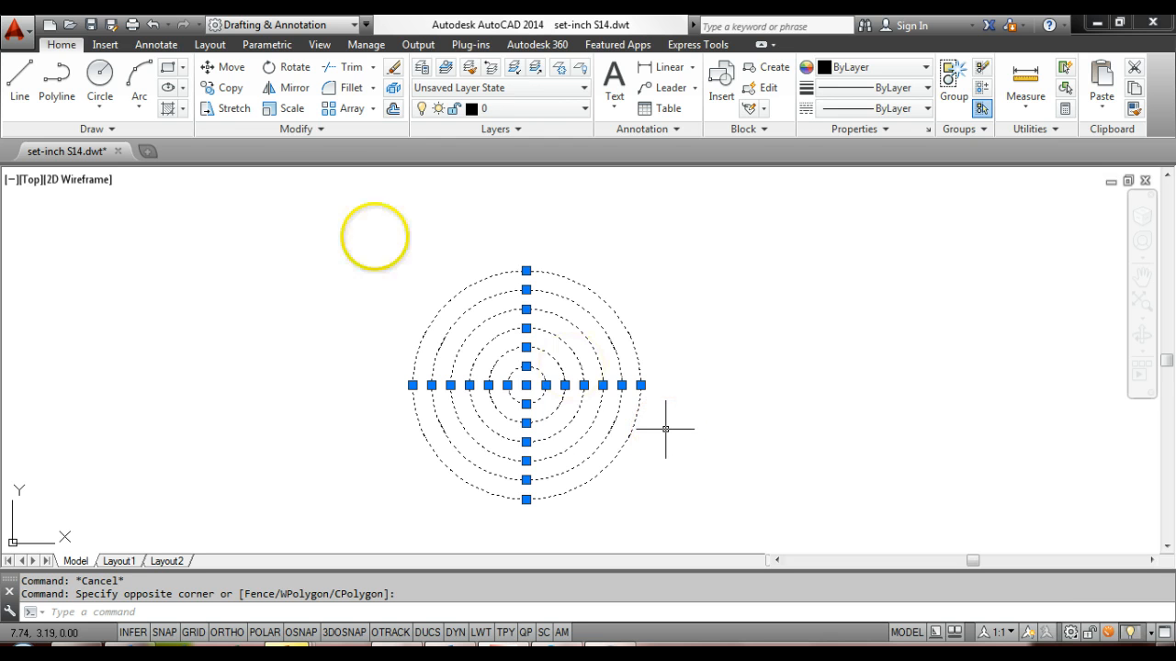
click(291, 92)
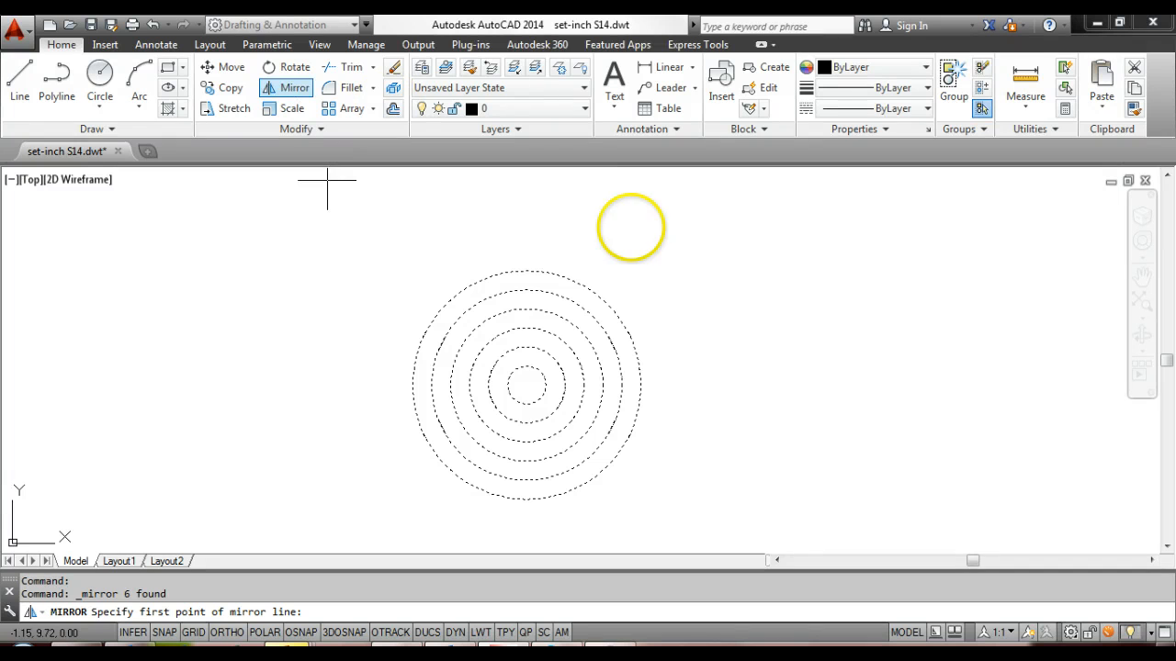
click(750, 218)
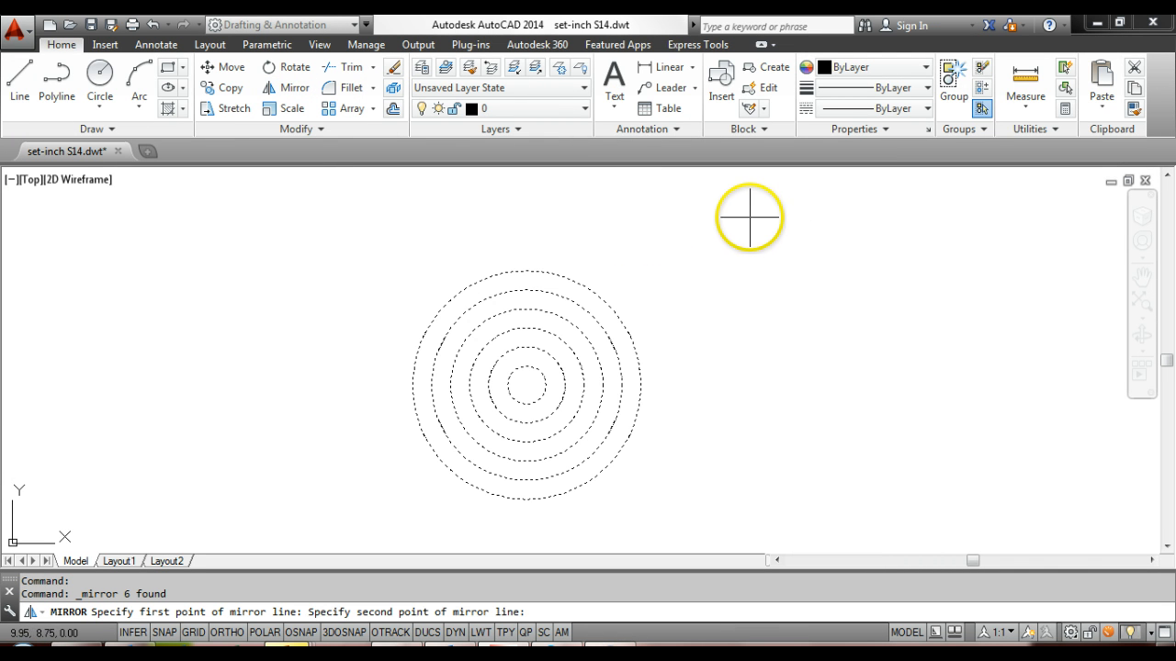
click(749, 472)
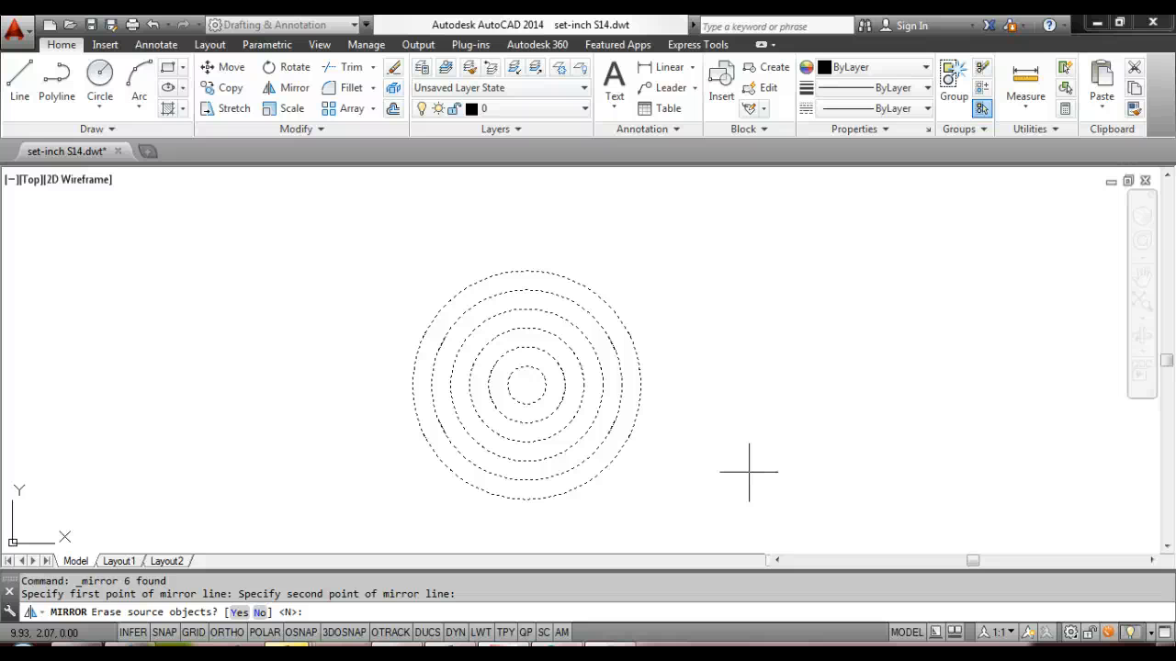
text(n)
key(Return)
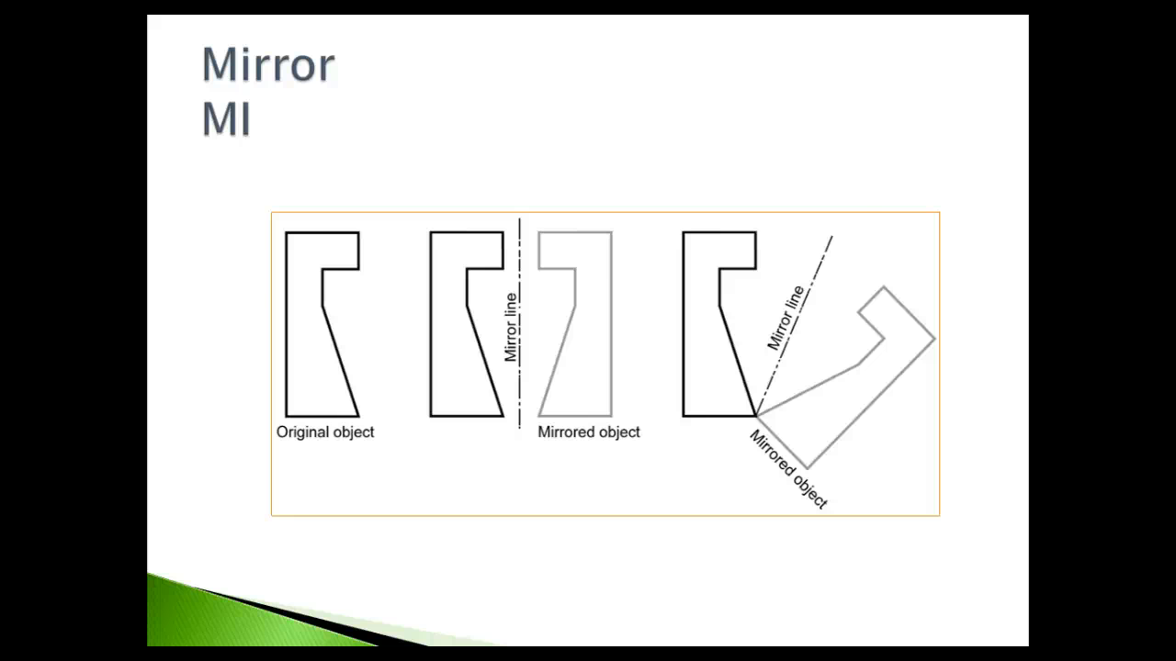
key(Right)
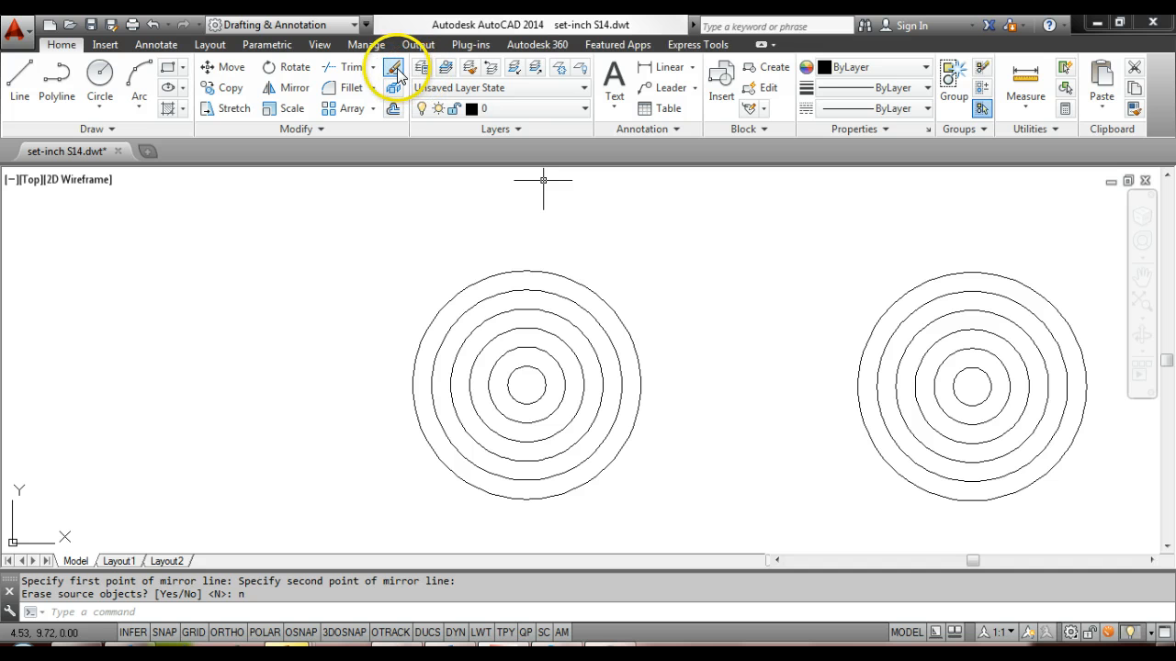
Erase the second, fourth and innermost circles, counted from the outside, of the left-hand concentric set.
click(620, 389)
click(582, 385)
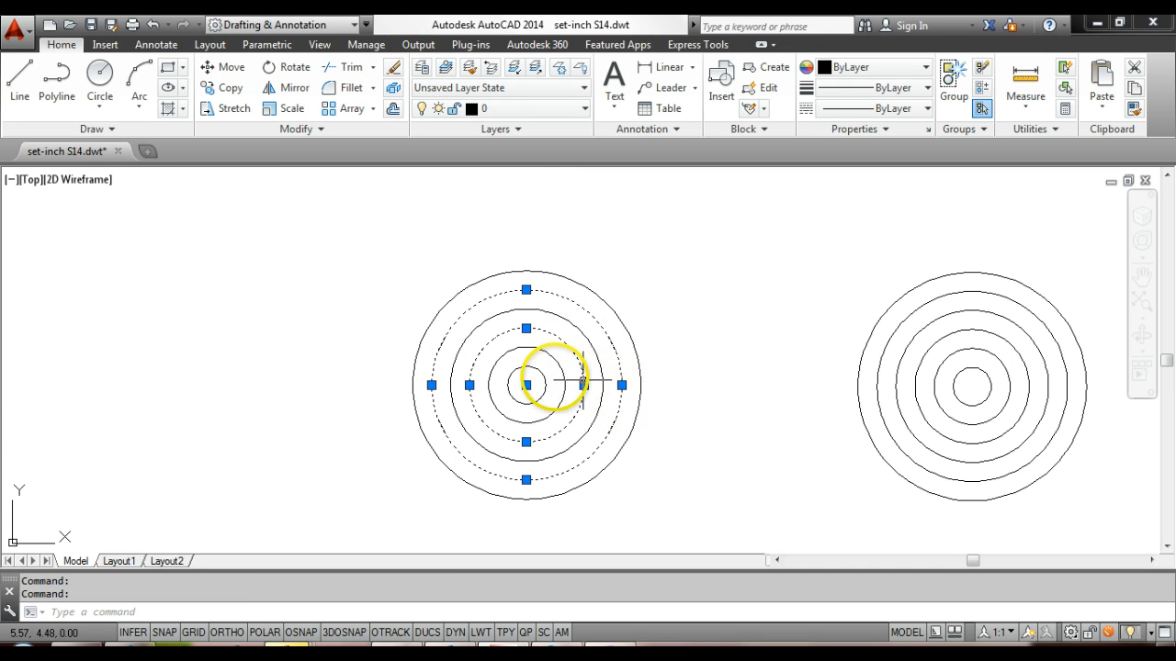
click(544, 376)
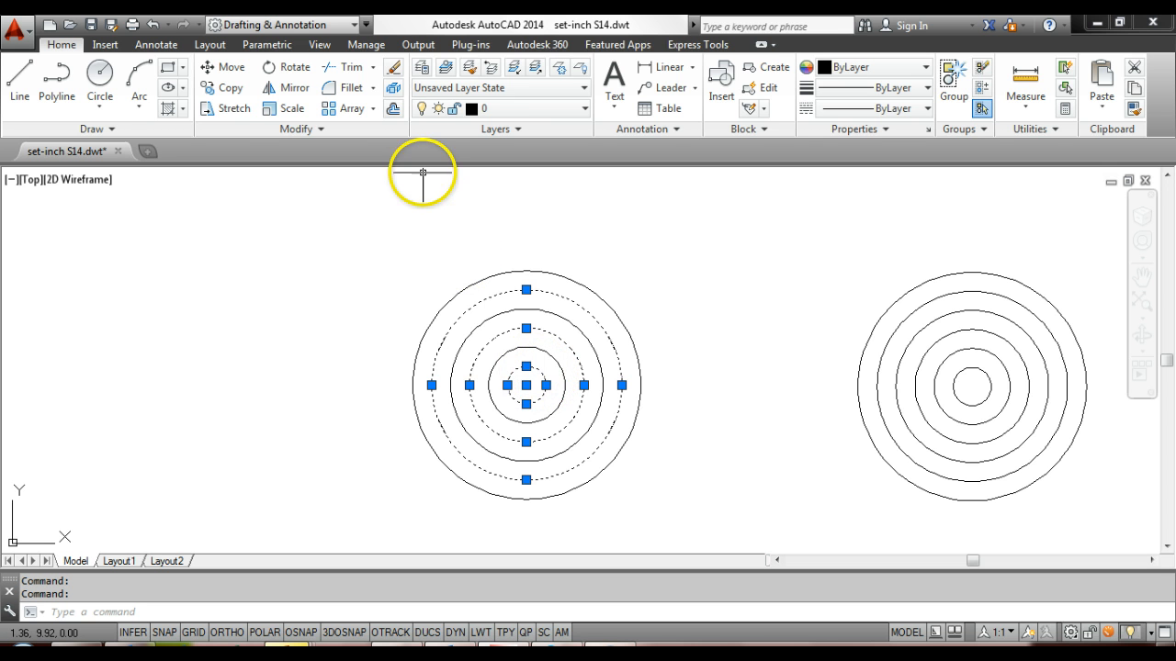
click(394, 73)
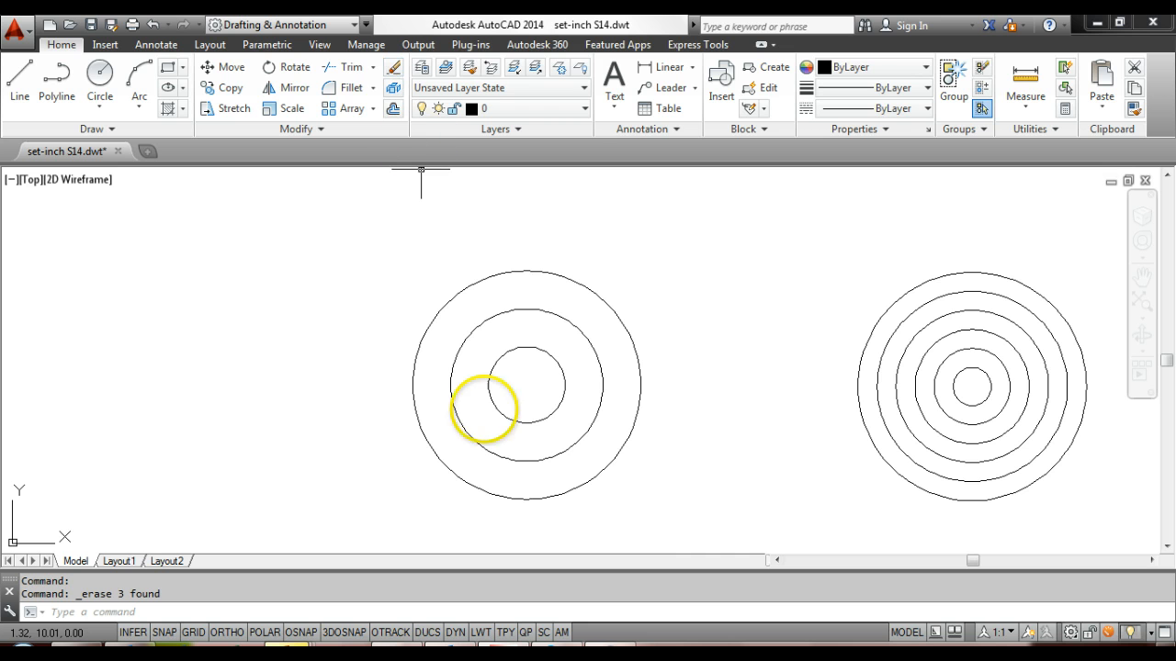
Delete the three remaining circles of the left-hand set and all circles of the mirrored set.
click(647, 508)
click(536, 366)
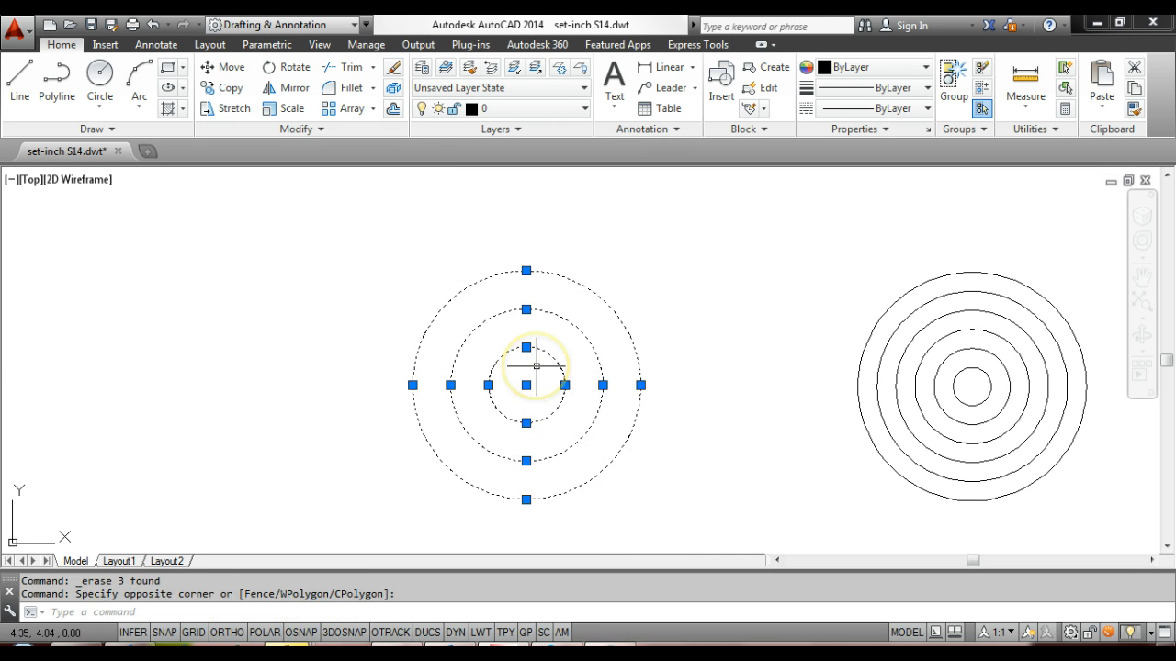
key(Delete)
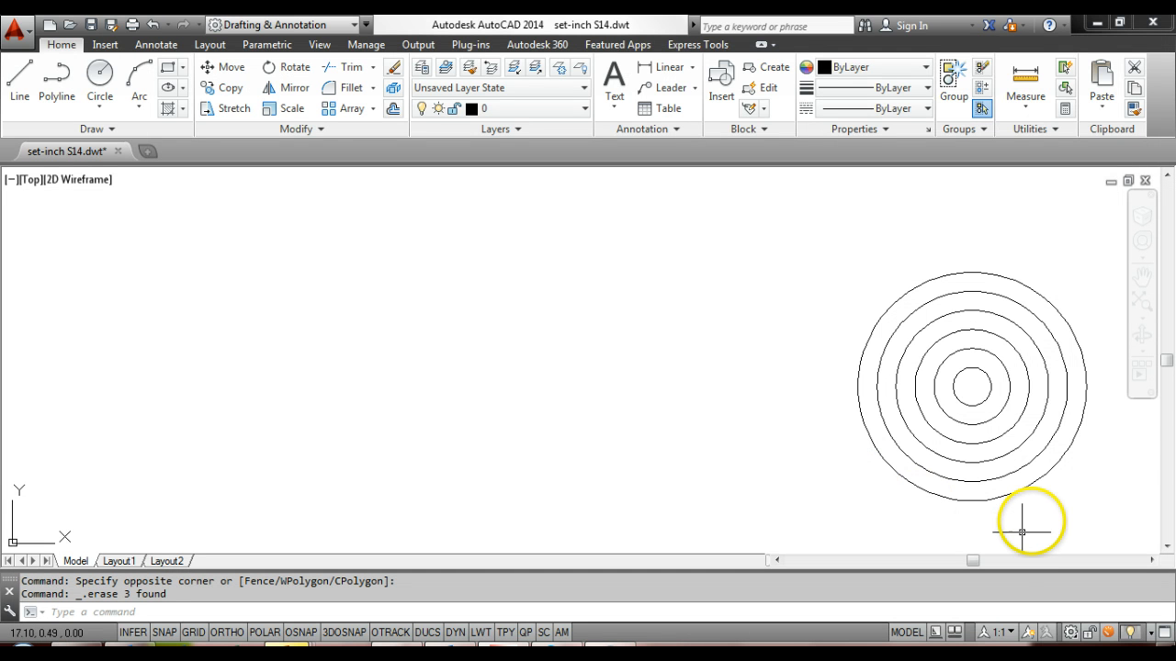
click(1041, 516)
click(877, 389)
key(Delete)
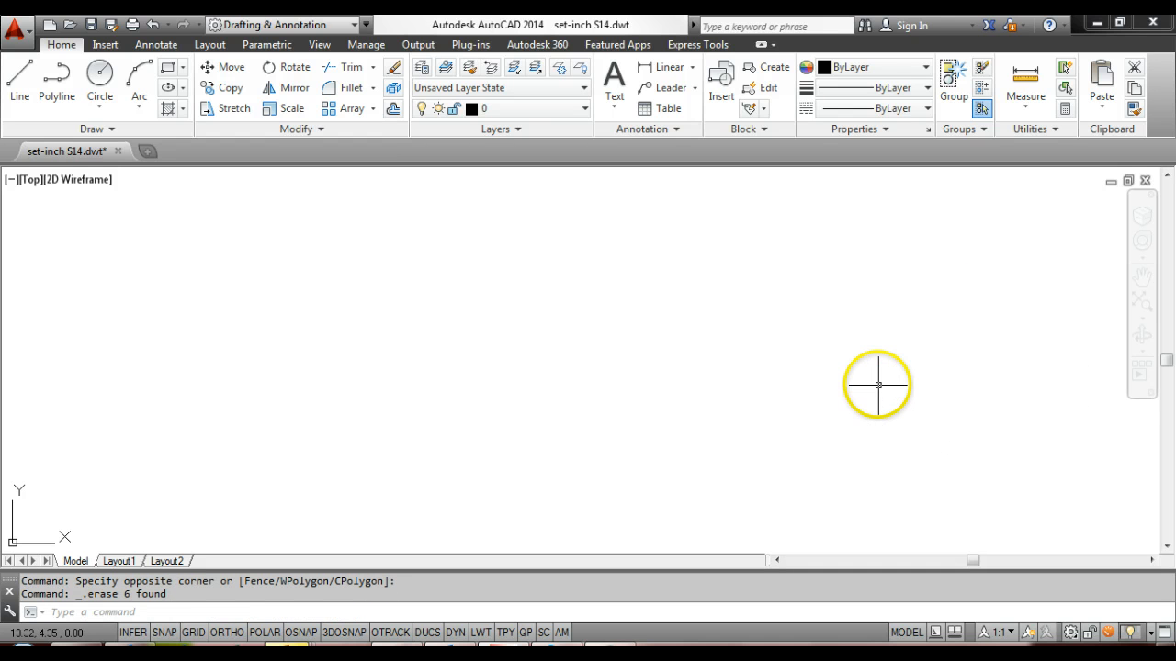
Draw a circle with a radius of about 3.13 in the upper left part of the empty drawing.
text(C)
key(Return)
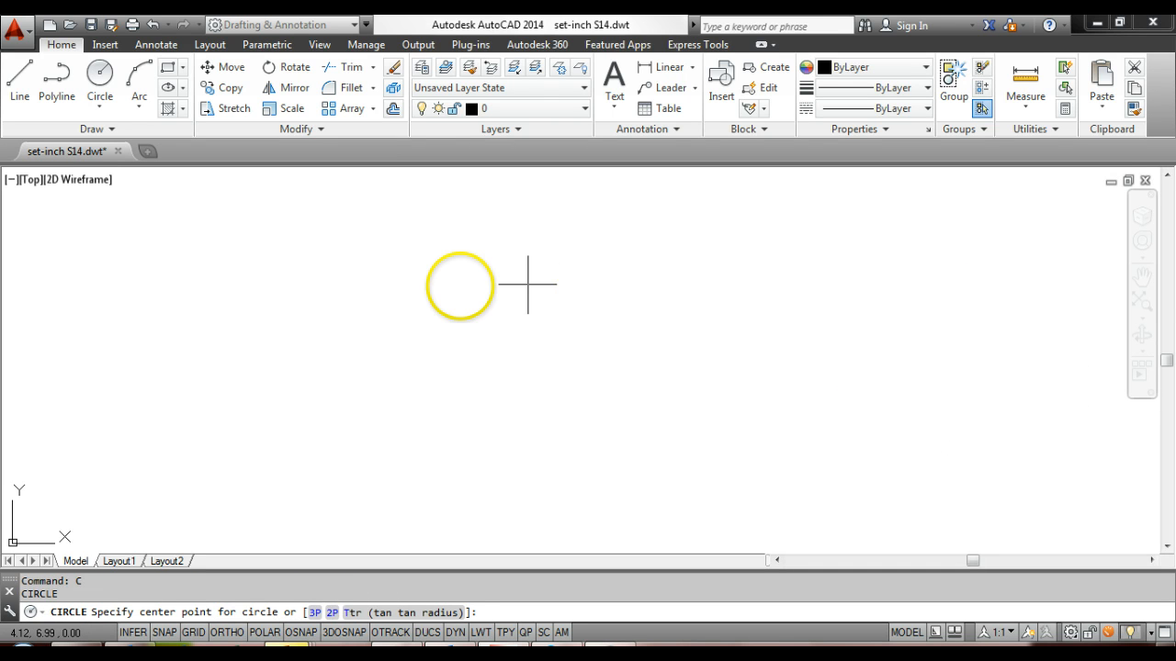
click(437, 284)
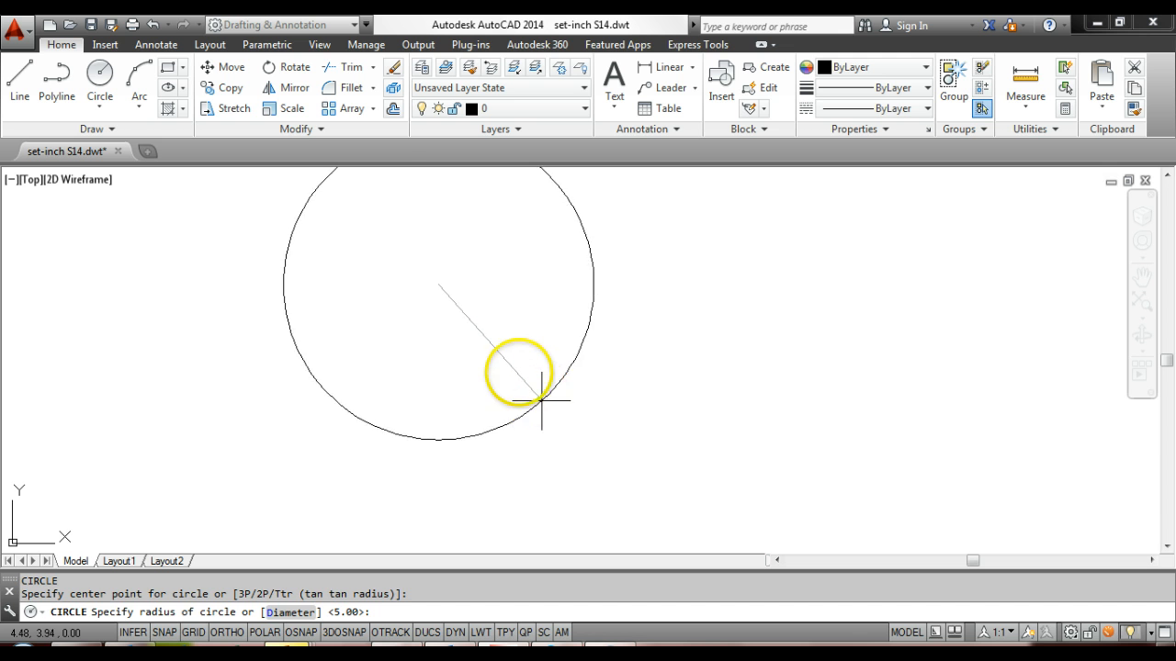
click(519, 372)
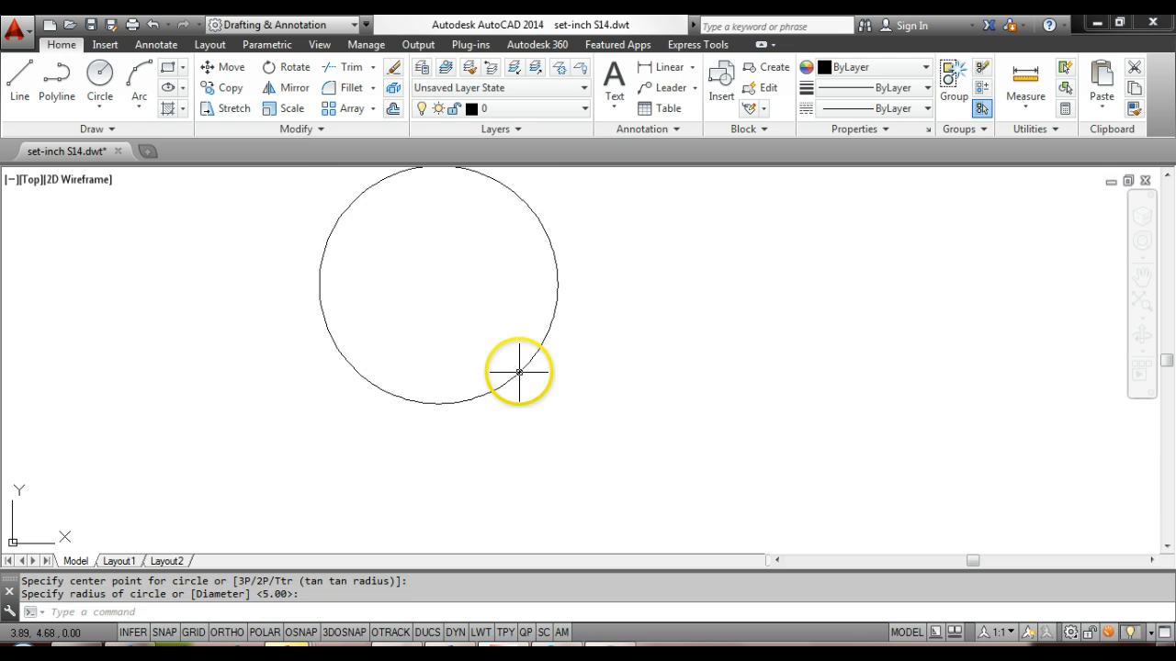
Draw a single sloping line from inside the circle, near its centre, to a point outside it at the lower right.
text(L)
key(Return)
click(408, 267)
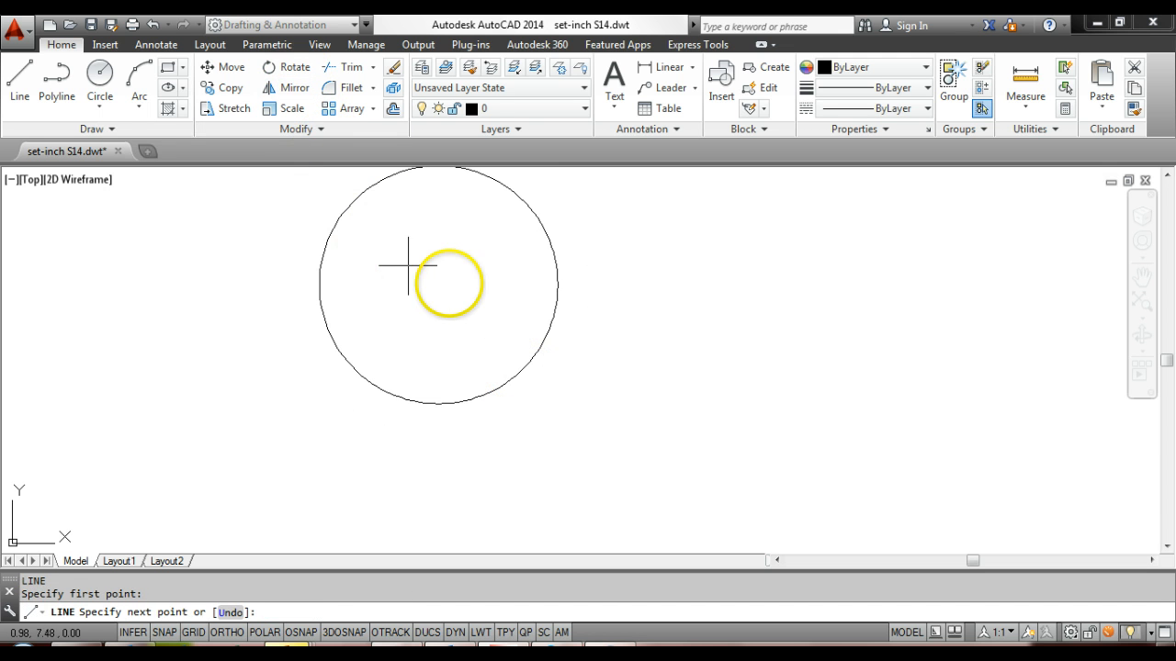
click(638, 416)
key(Escape)
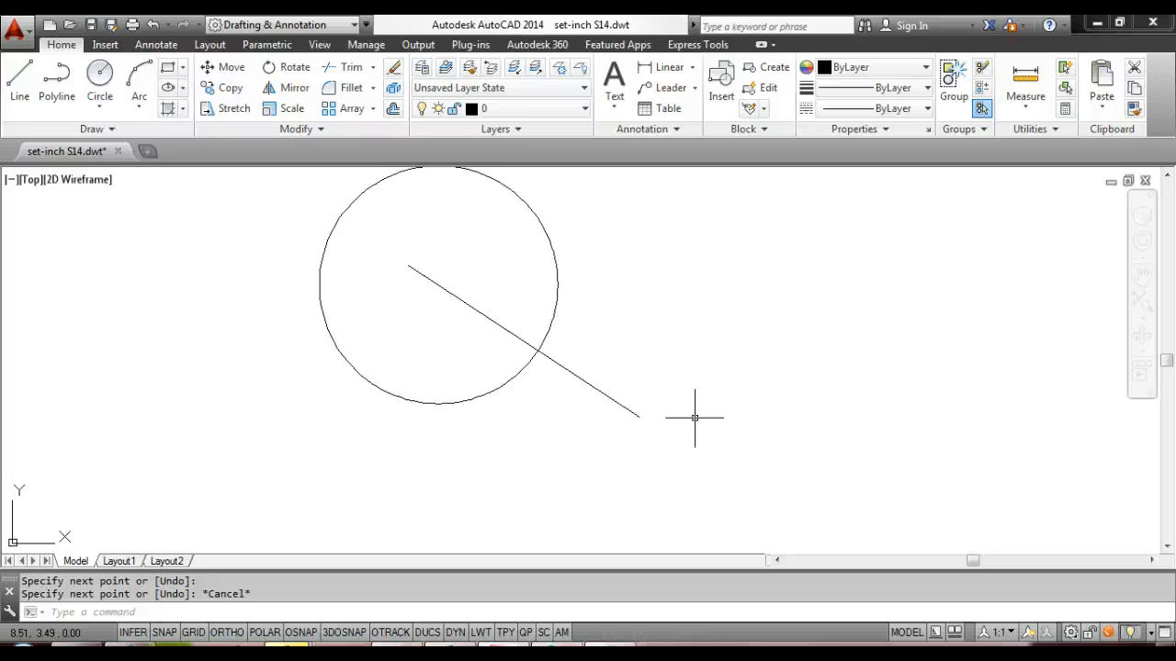
Trim away the part of the line inside the circle, using both the line and the circle as cutting edges.
click(354, 68)
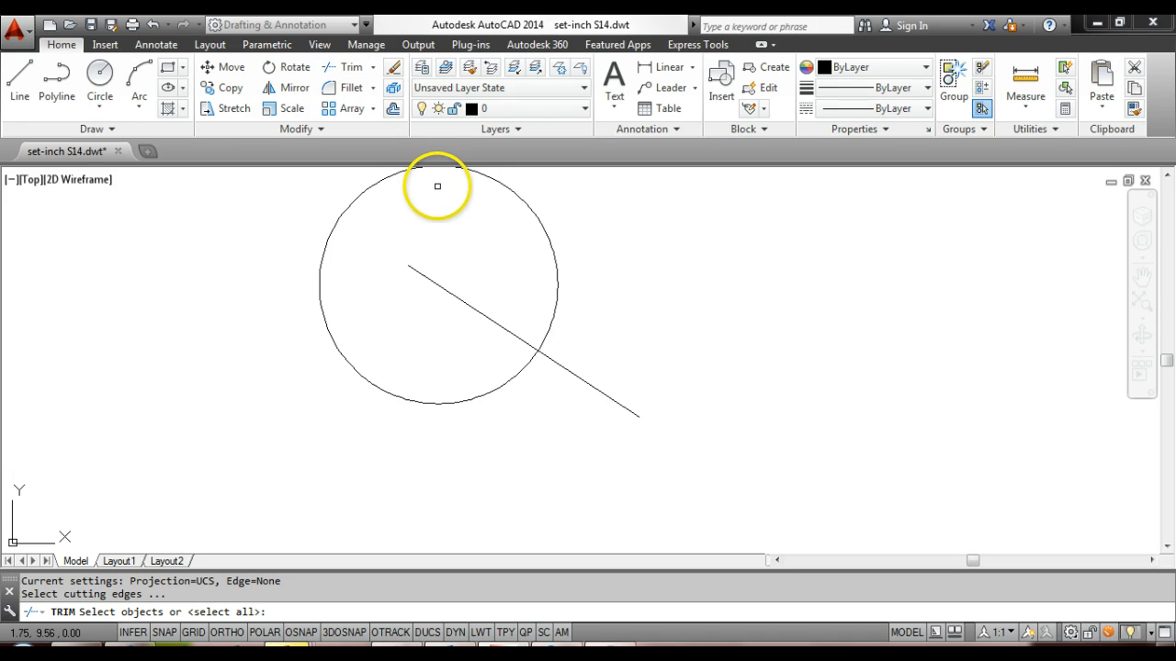
click(523, 343)
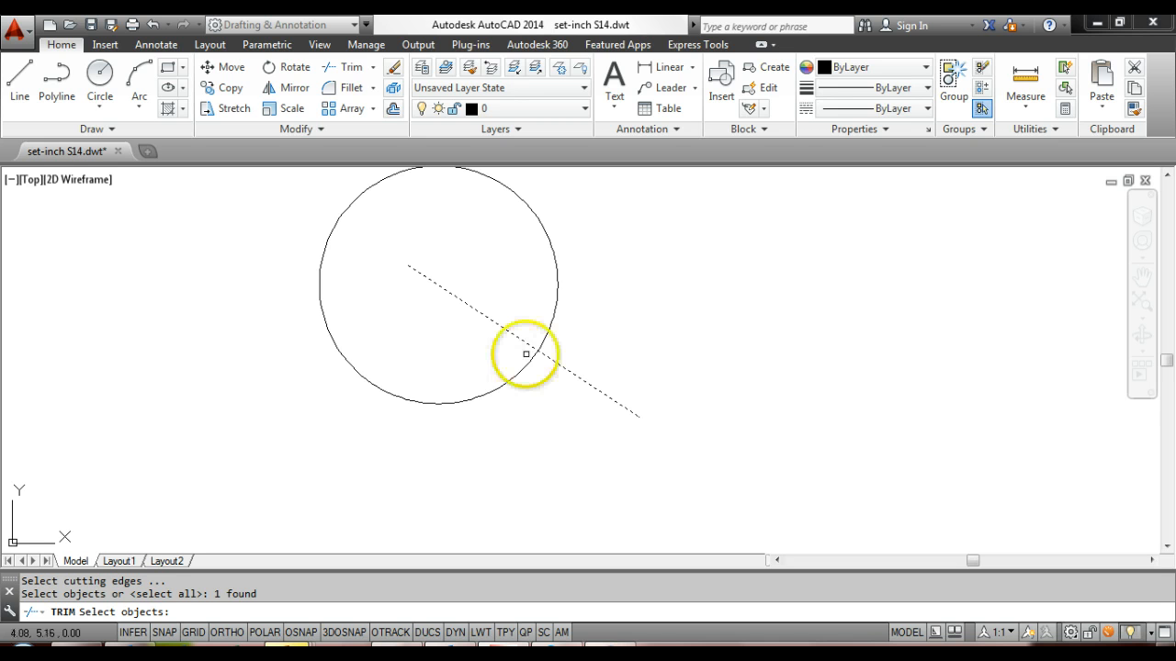
click(527, 363)
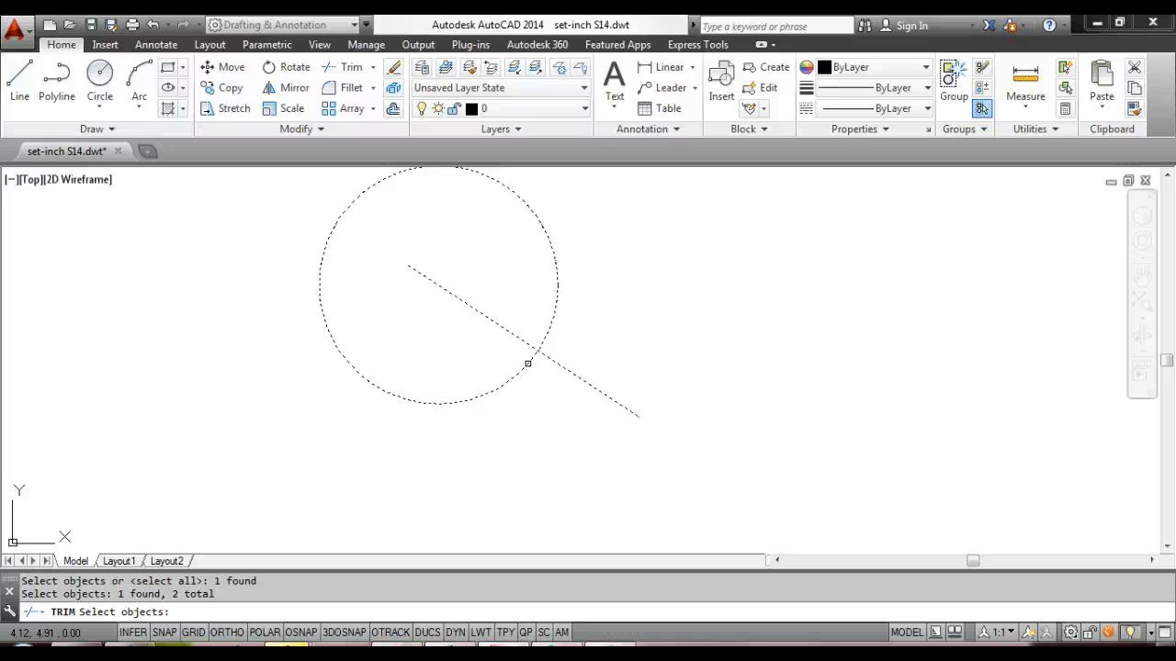
key(Return)
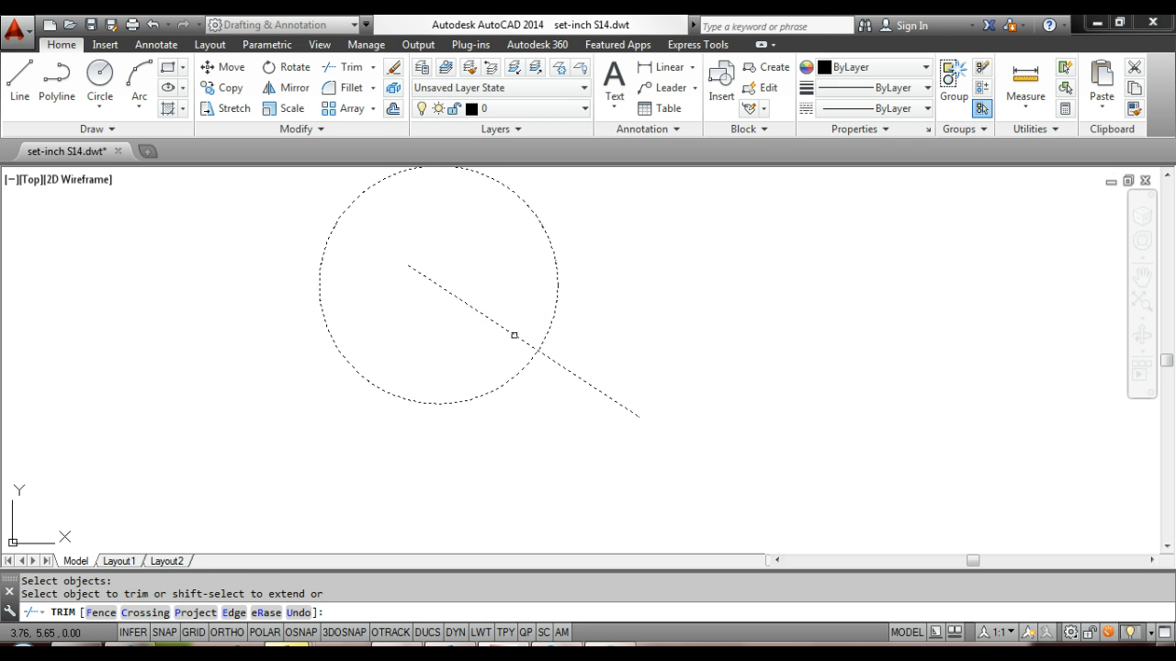
click(515, 336)
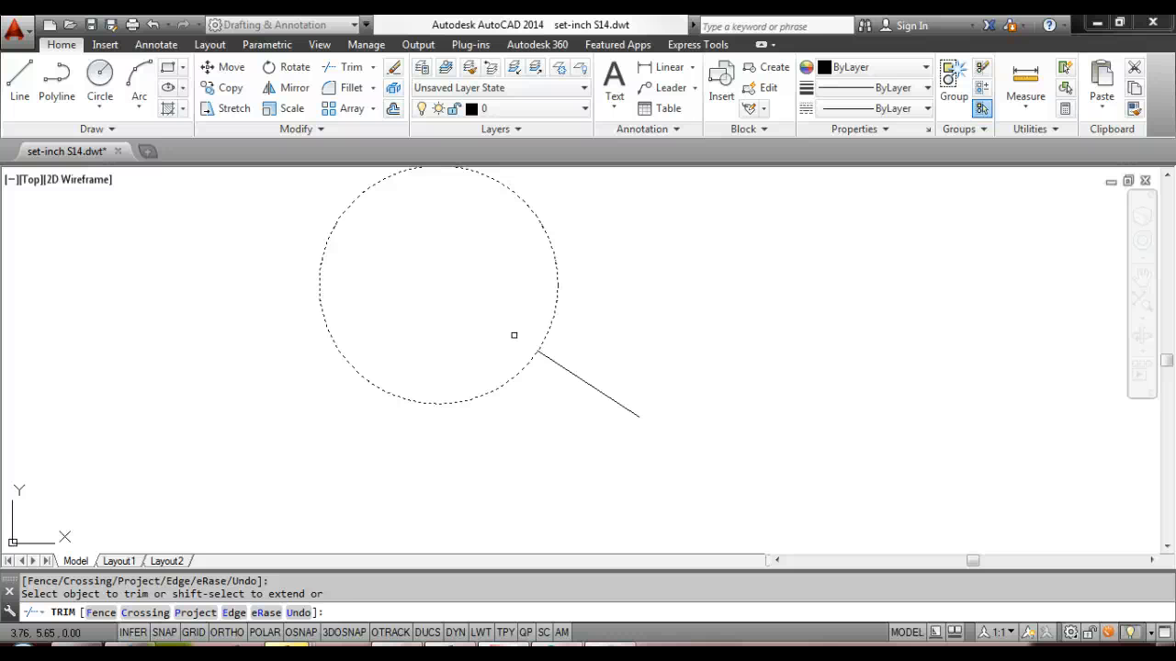
key(Escape)
Delete the circle and the trimmed line.
click(551, 404)
click(514, 328)
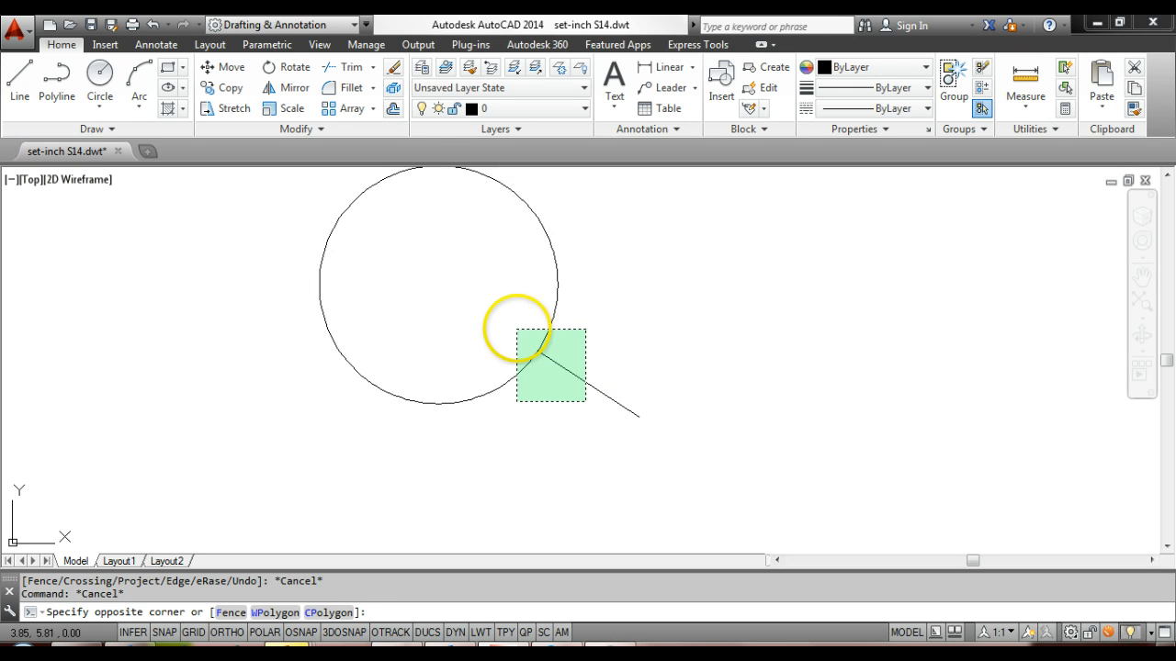
key(Delete)
Draw a new circle freehand in the area of the deleted one.
text(c)
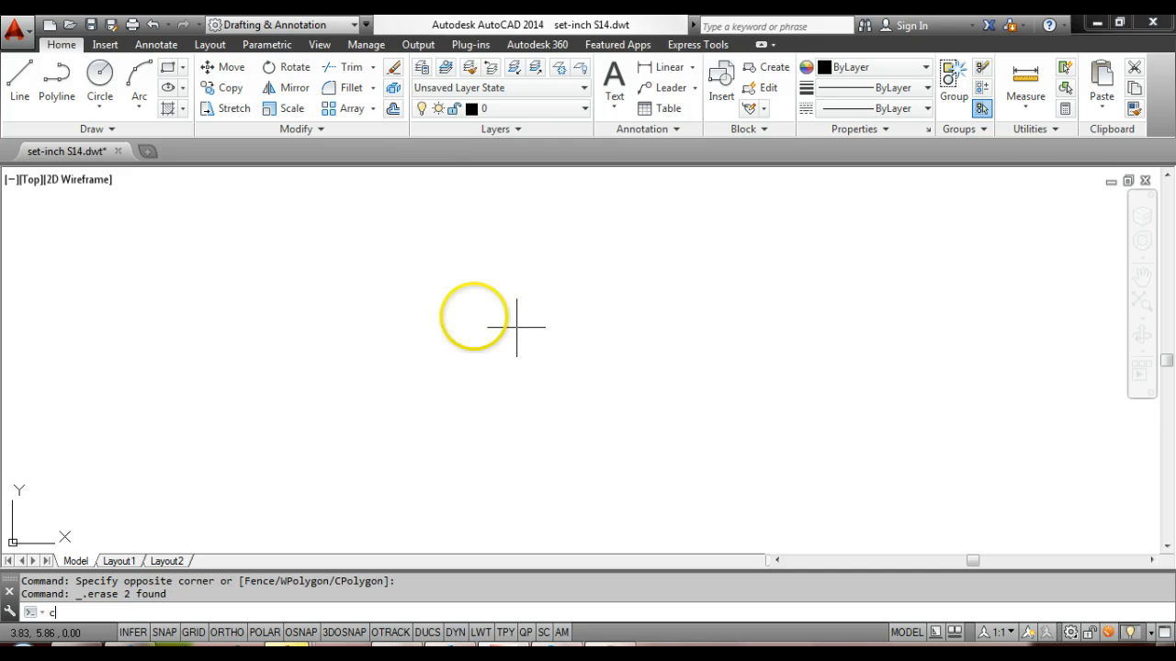
key(Return)
click(442, 304)
click(511, 371)
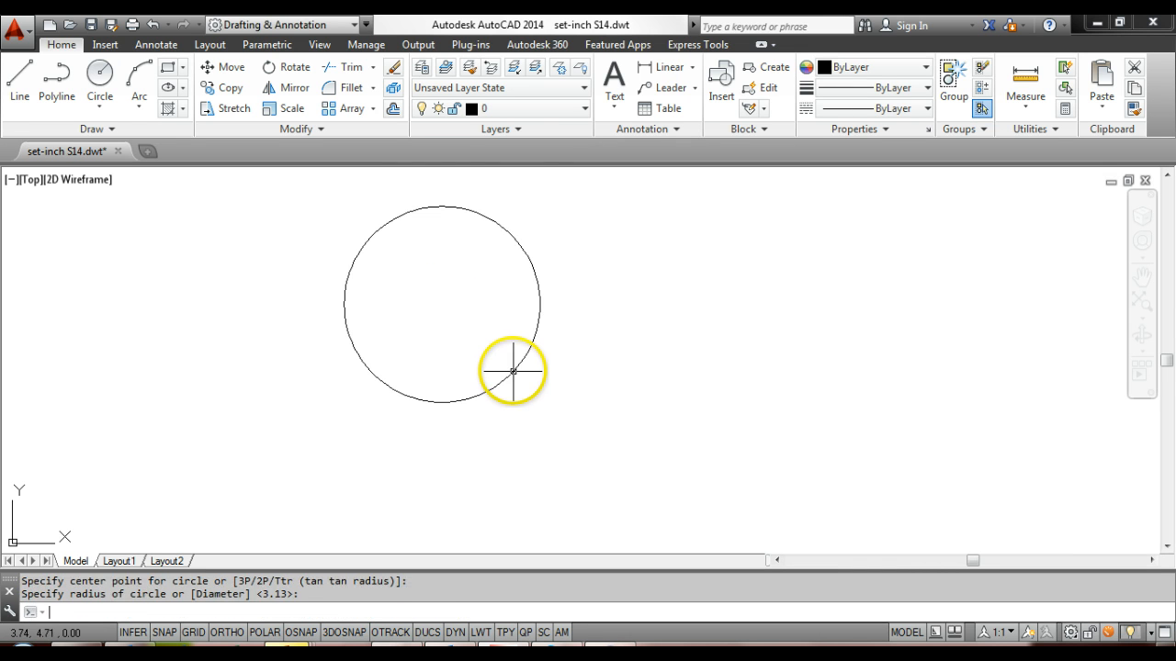
Draw a slightly sloping line that crosses the whole circle and extends beyond it on both sides.
text(l)
key(Return)
click(281, 276)
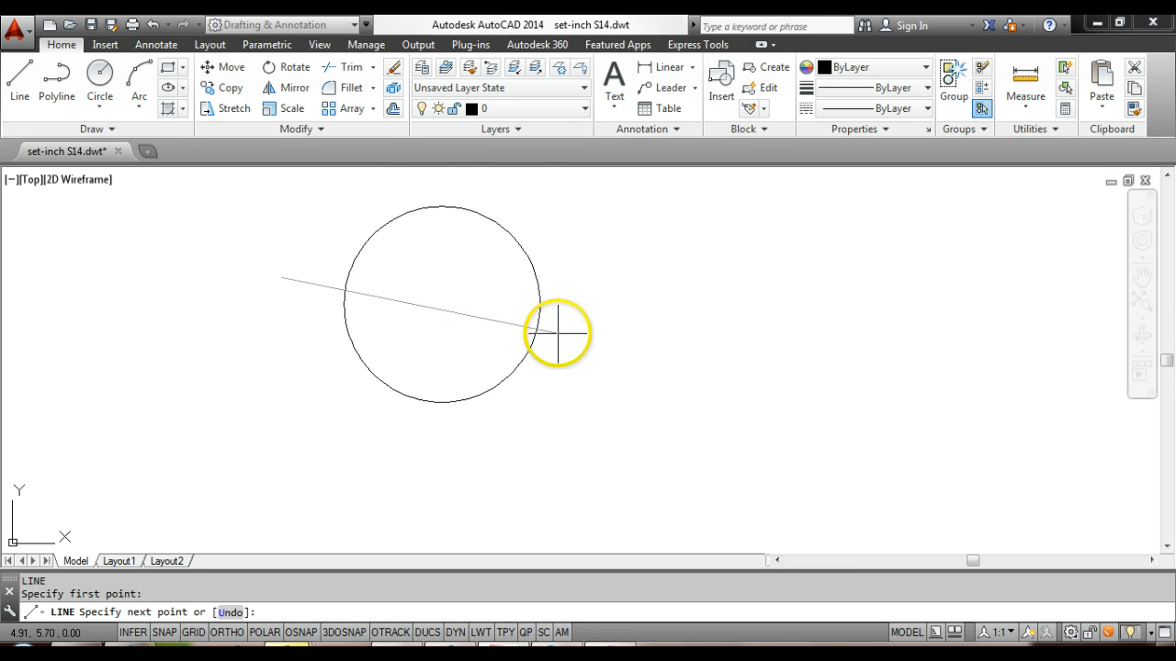
click(637, 335)
key(Escape)
click(484, 213)
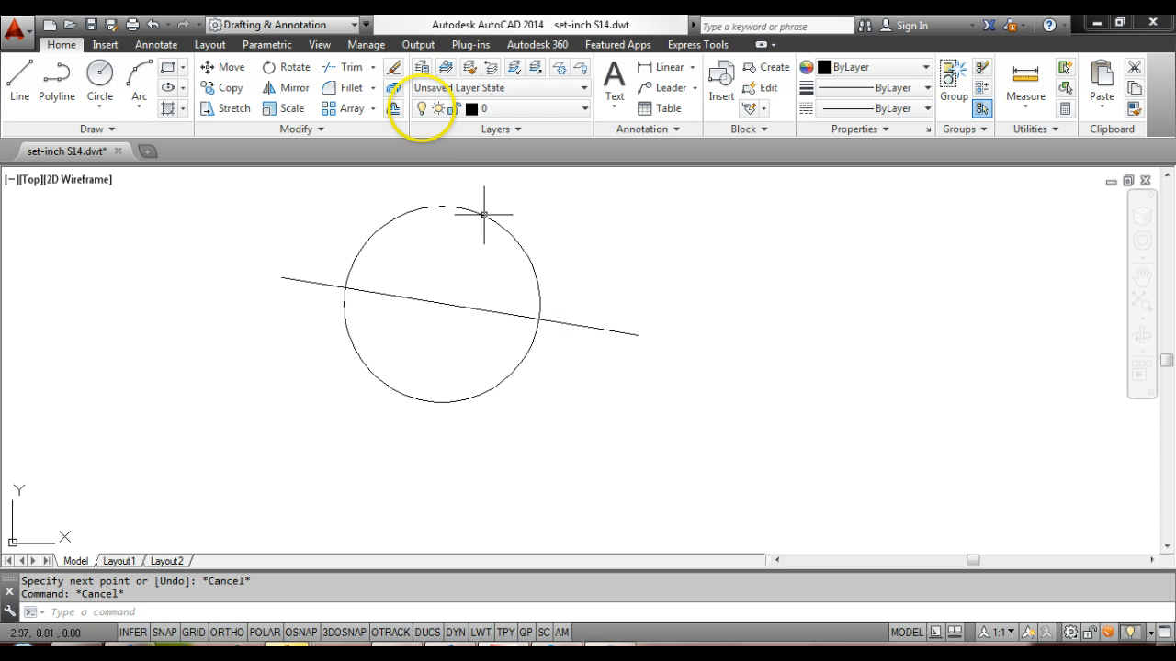
Trim the section of the line inside the circle, using the line and the circle as cutting edges.
click(353, 68)
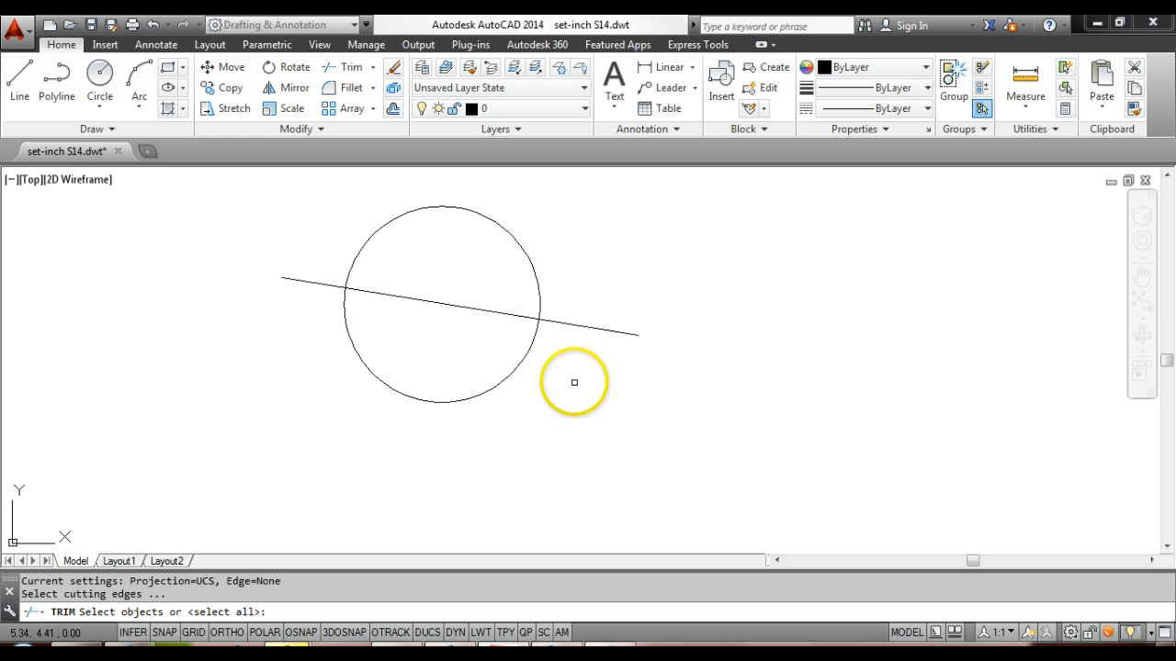
click(566, 328)
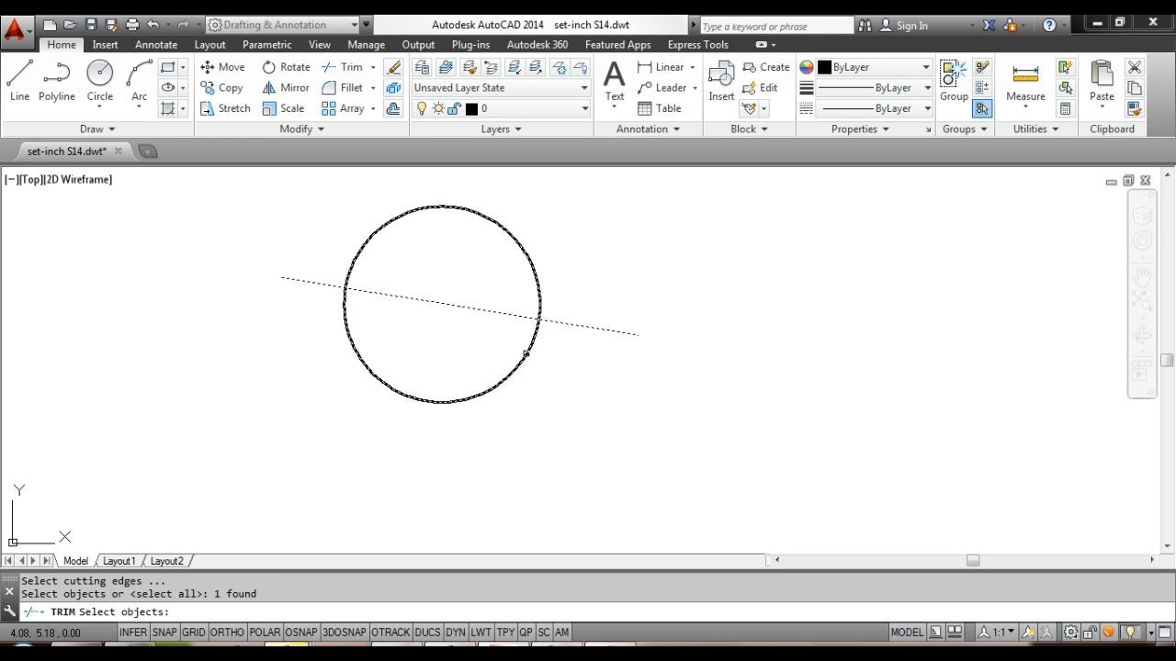
click(526, 353)
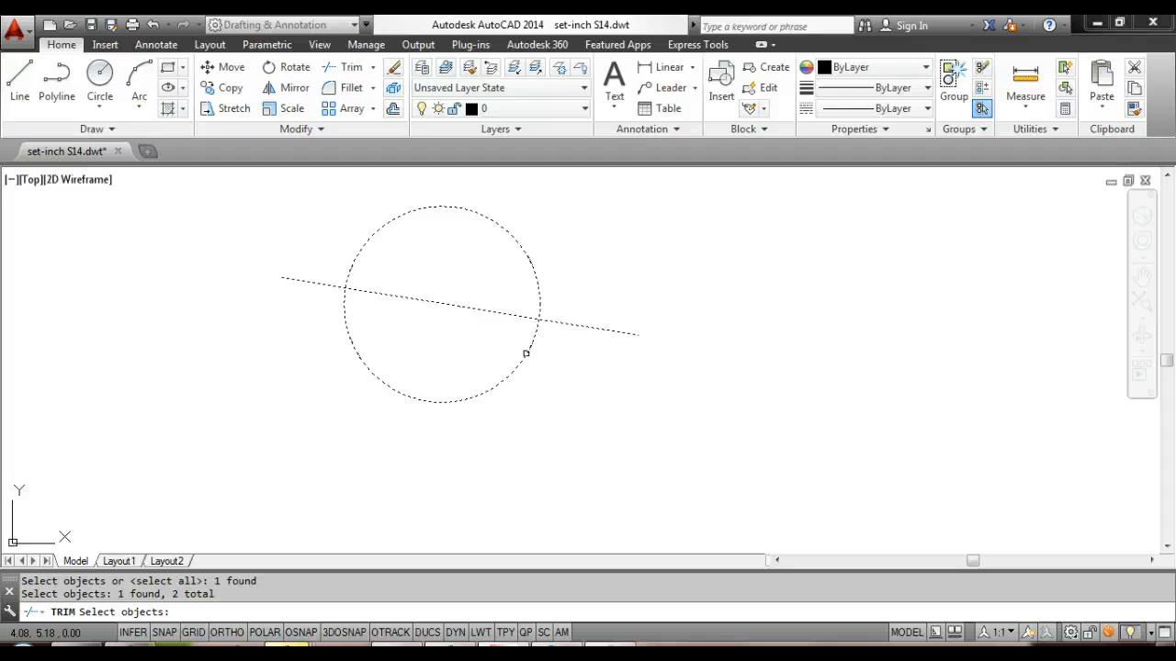
key(Return)
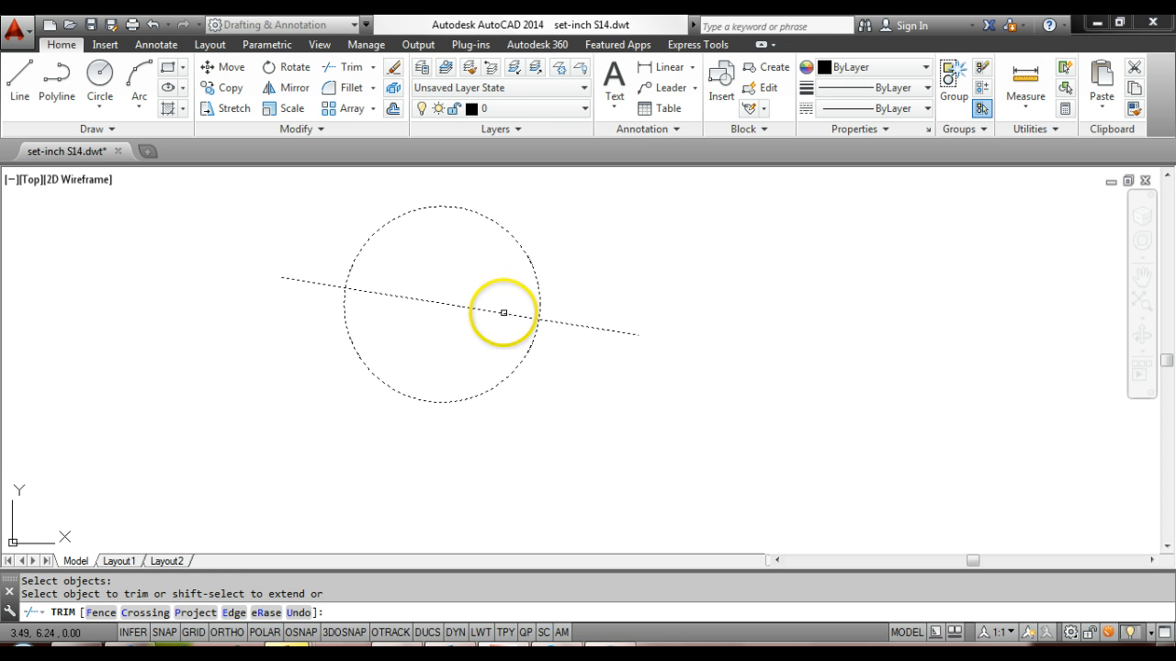
click(504, 313)
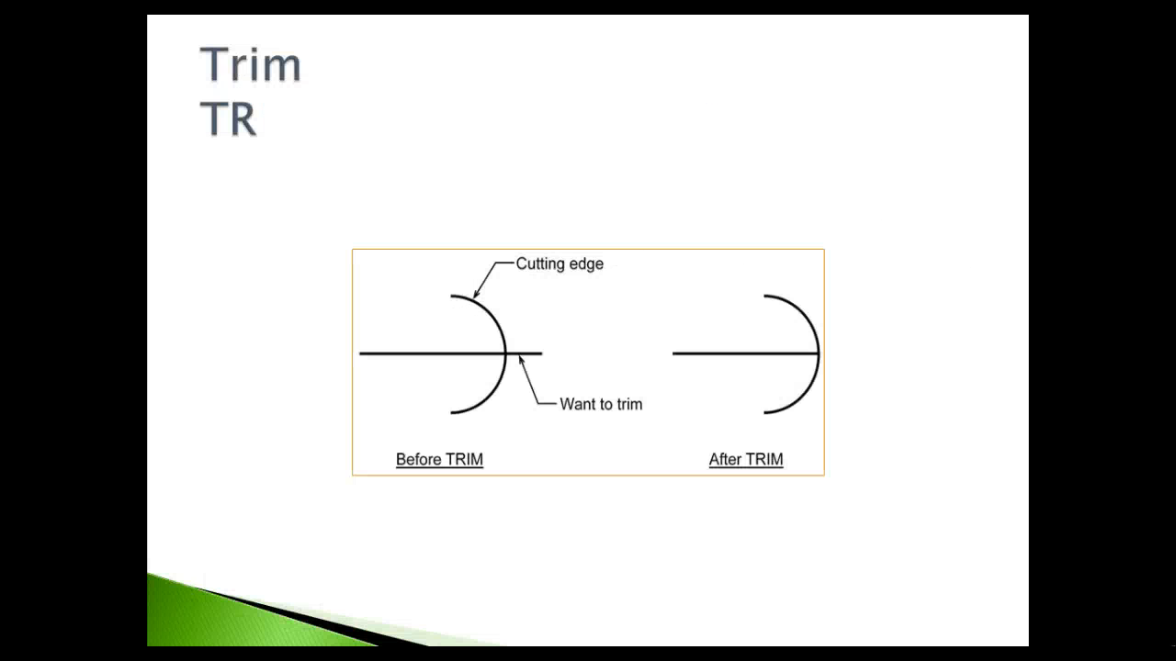
key(Right)
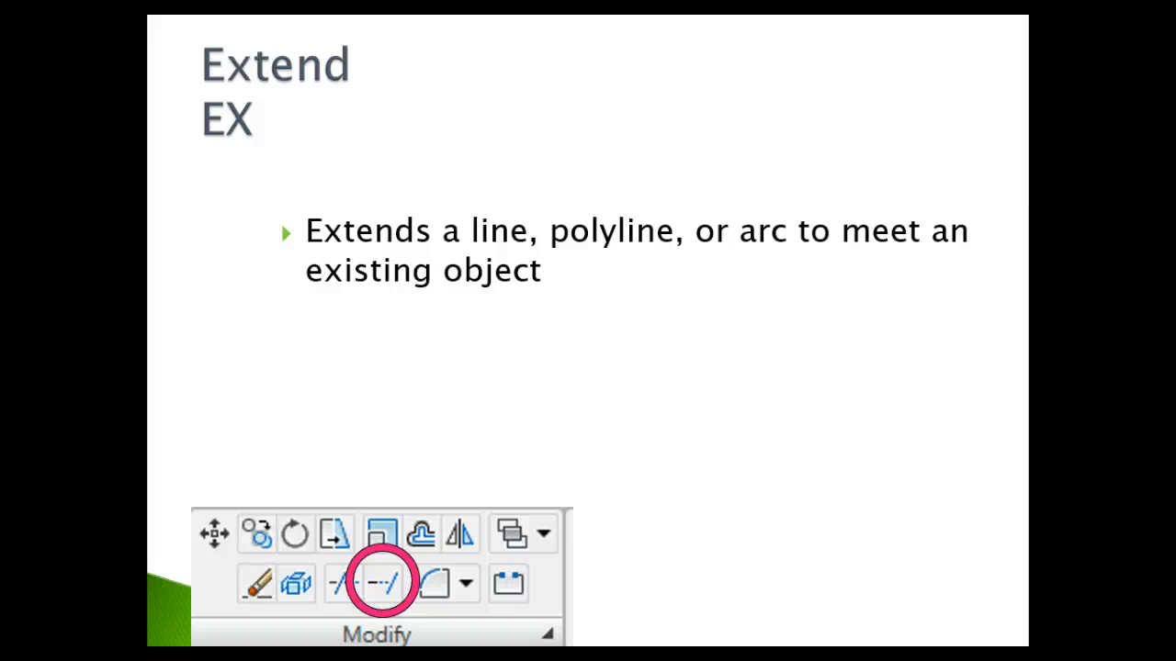
key(Right)
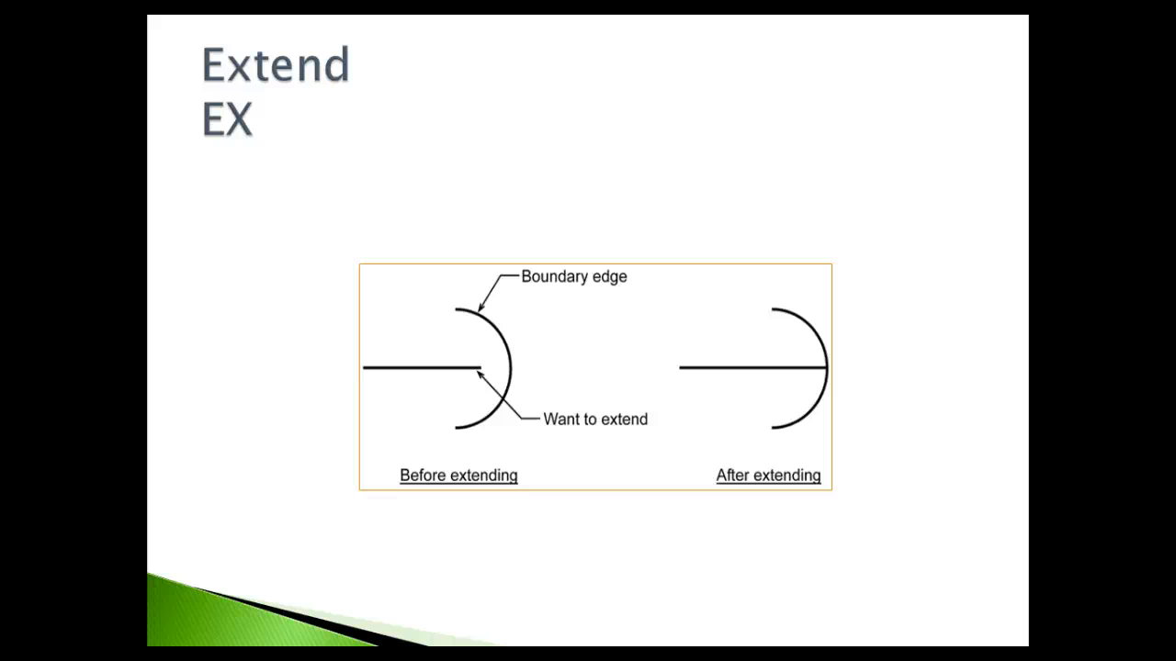
key(Right)
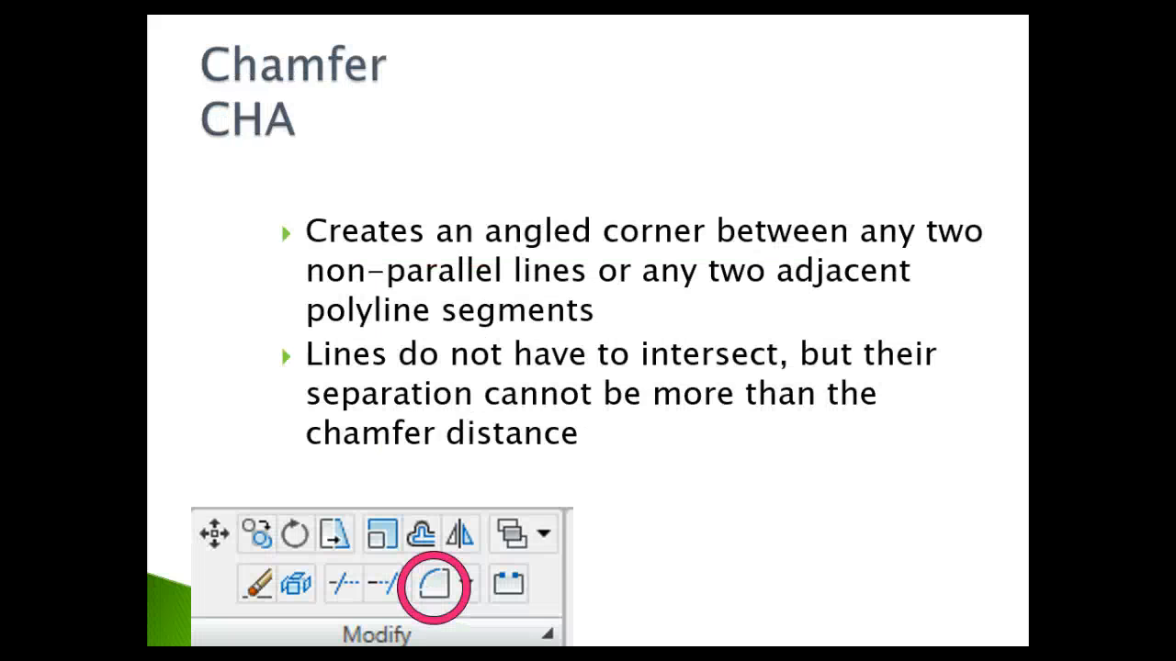
key(alt+Tab)
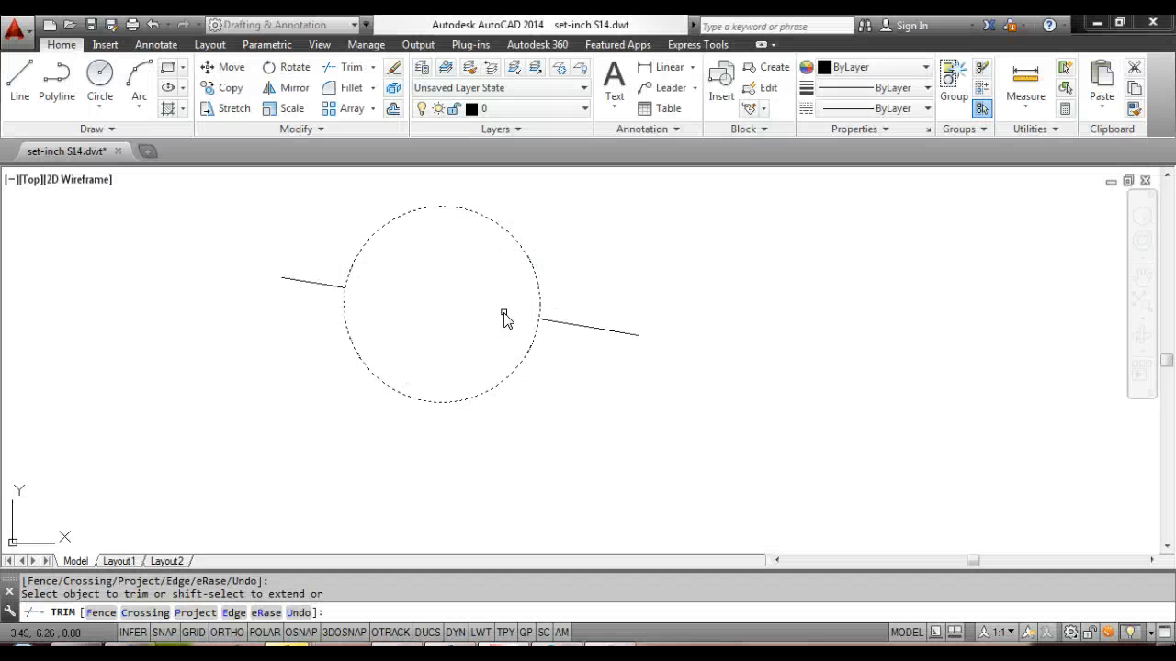
Leave the Trim command and delete the circle together with both remaining line pieces.
key(Escape)
key(Escape)
click(614, 412)
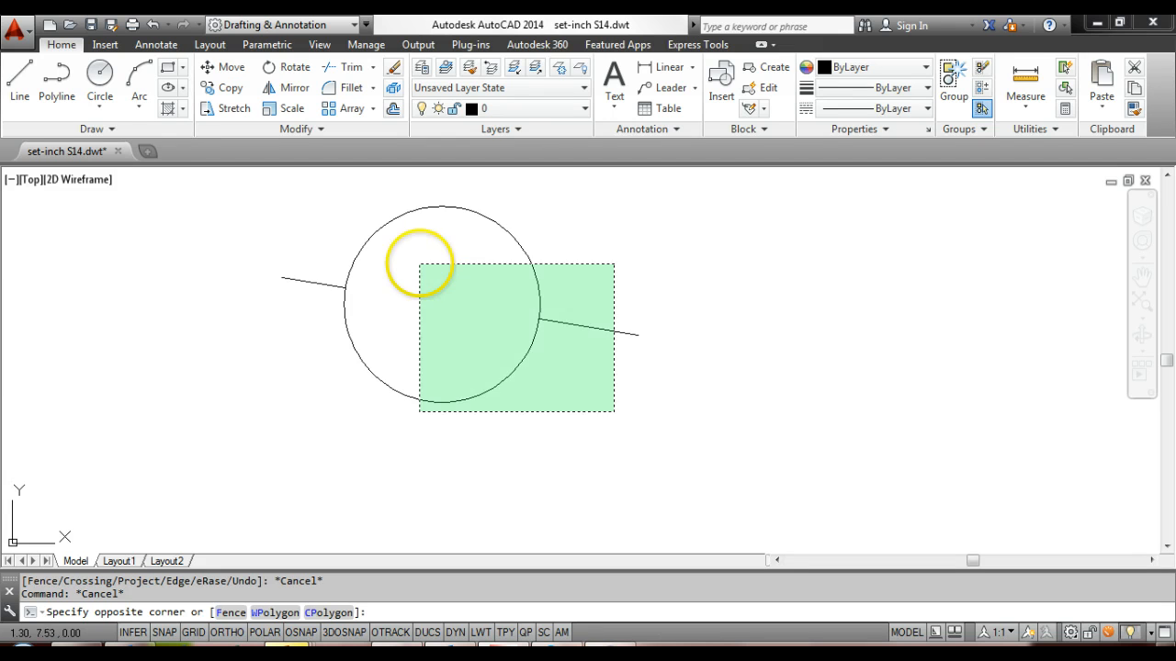
click(300, 214)
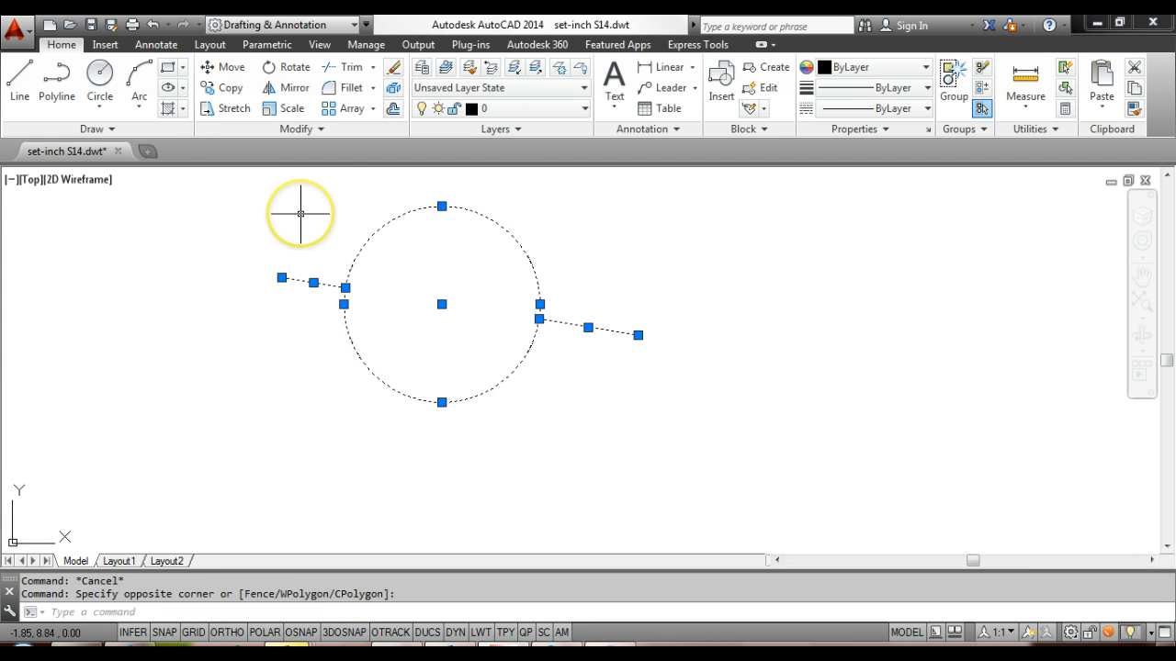
key(Delete)
Draw a nearly horizontal line about 8.3 units long across the upper part of the empty drawing area.
text(l)
key(Return)
click(225, 267)
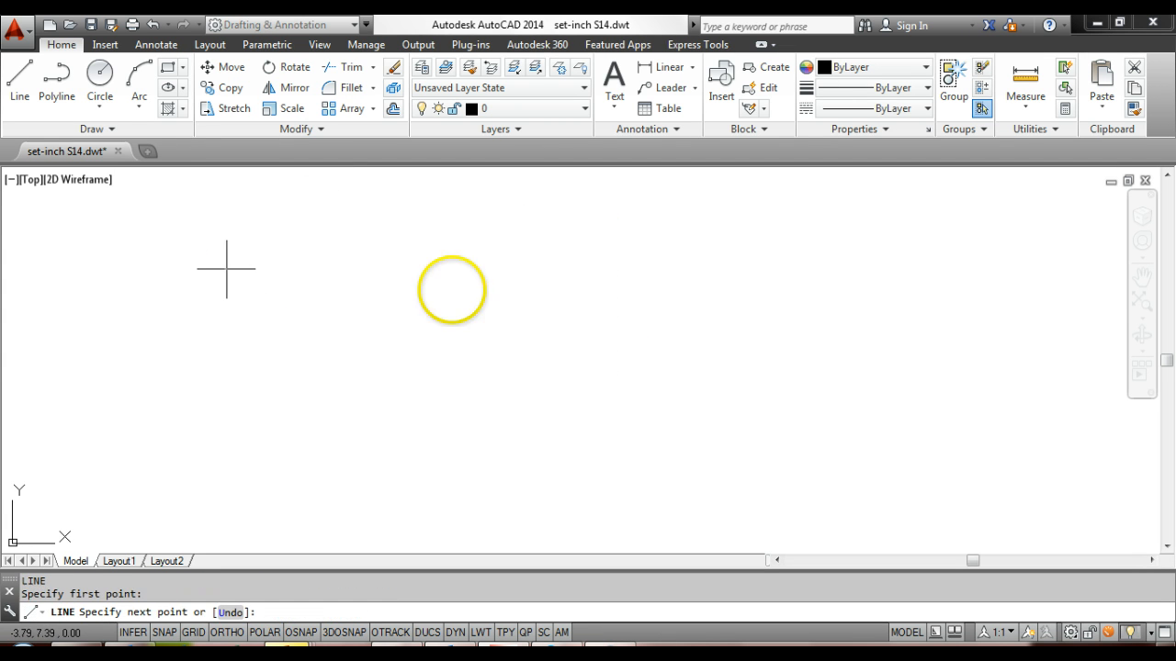
click(542, 266)
key(Return)
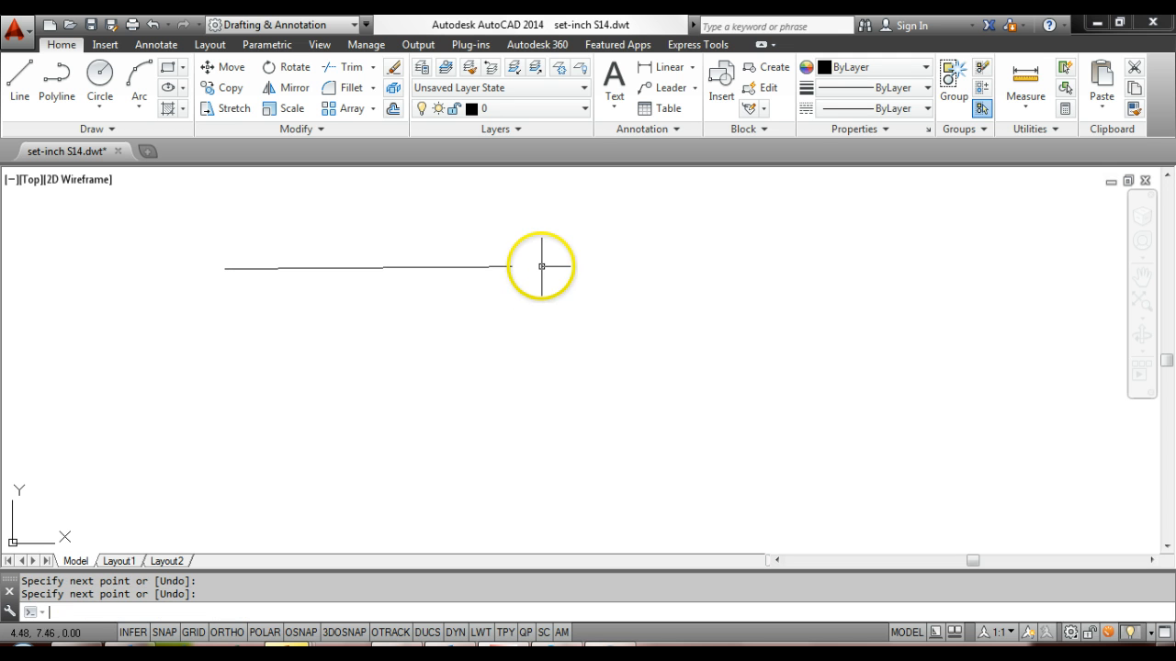
Draw a separate, nearly vertical line below and beyond the horizontal line's right end, ending at about (9.46, 1.14).
text(l)
key(Return)
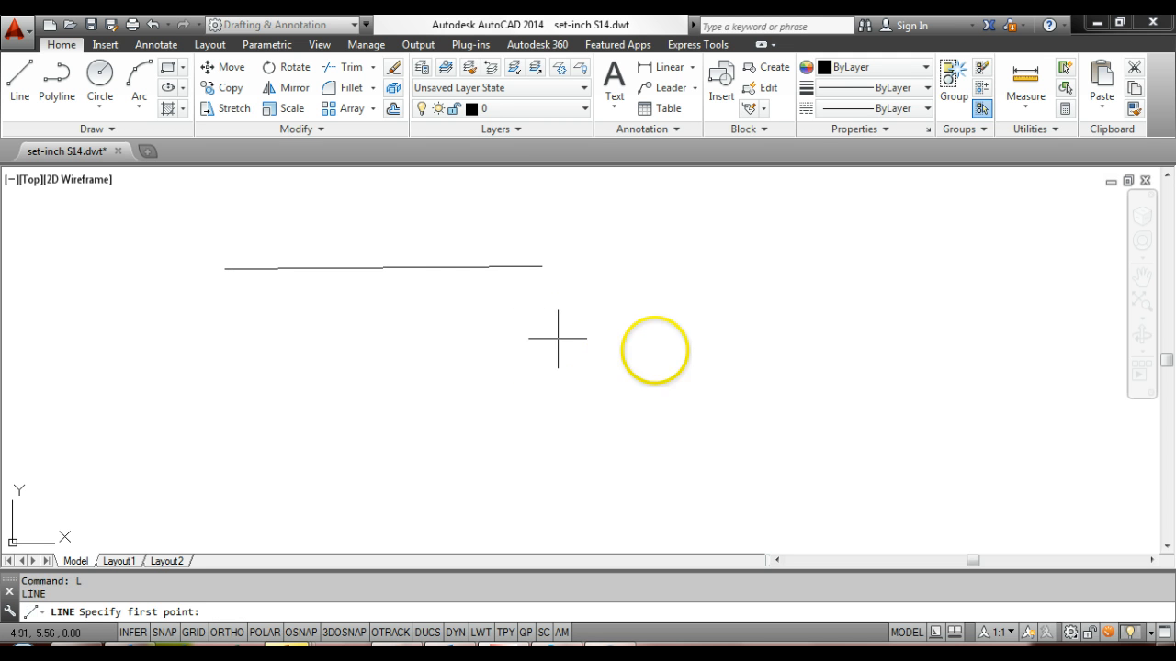
click(722, 374)
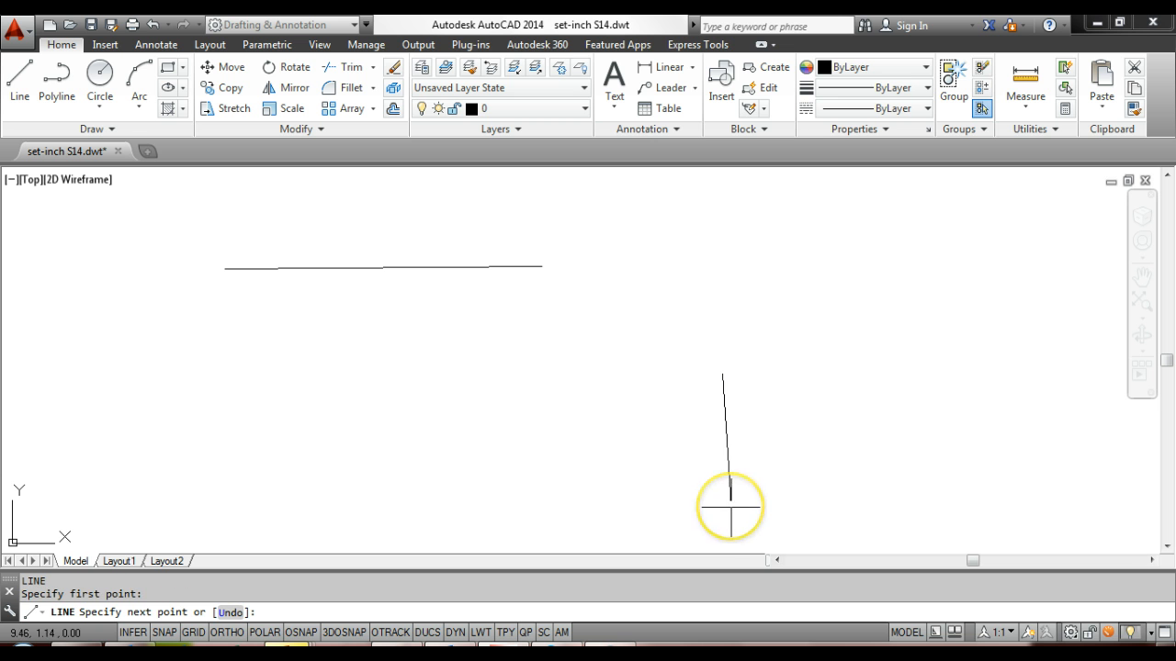
click(730, 506)
key(Escape)
key(Escape)
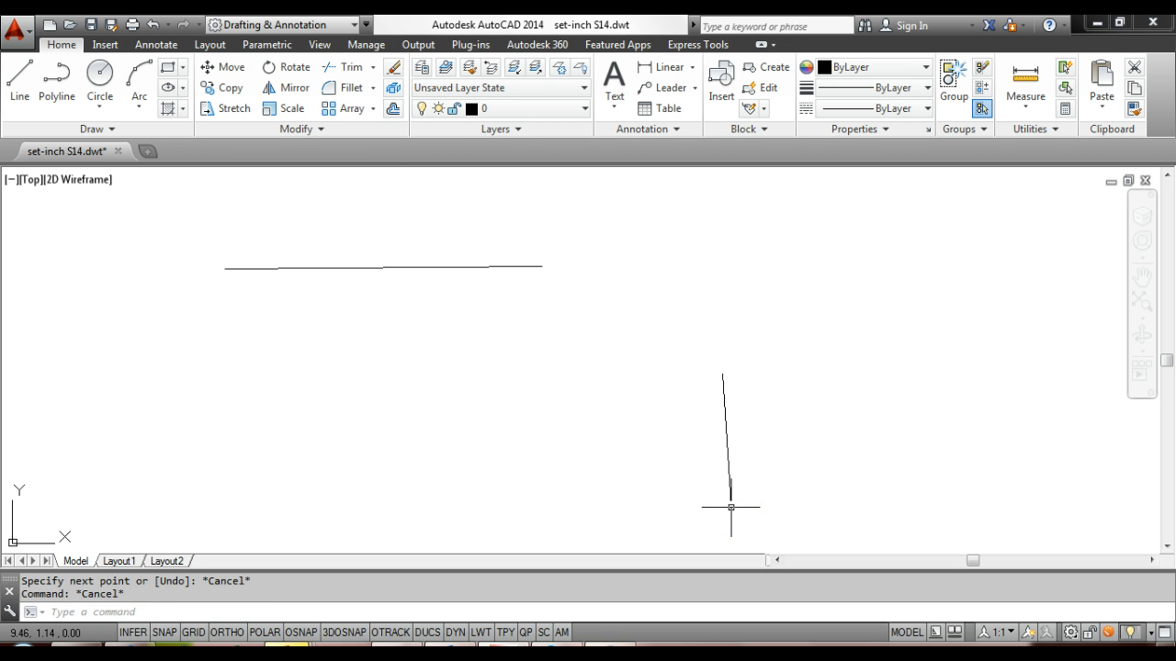
Chamfer the corner between the horizontal and the vertical line, with the first and second chamfer distances set to 0.25.
click(374, 88)
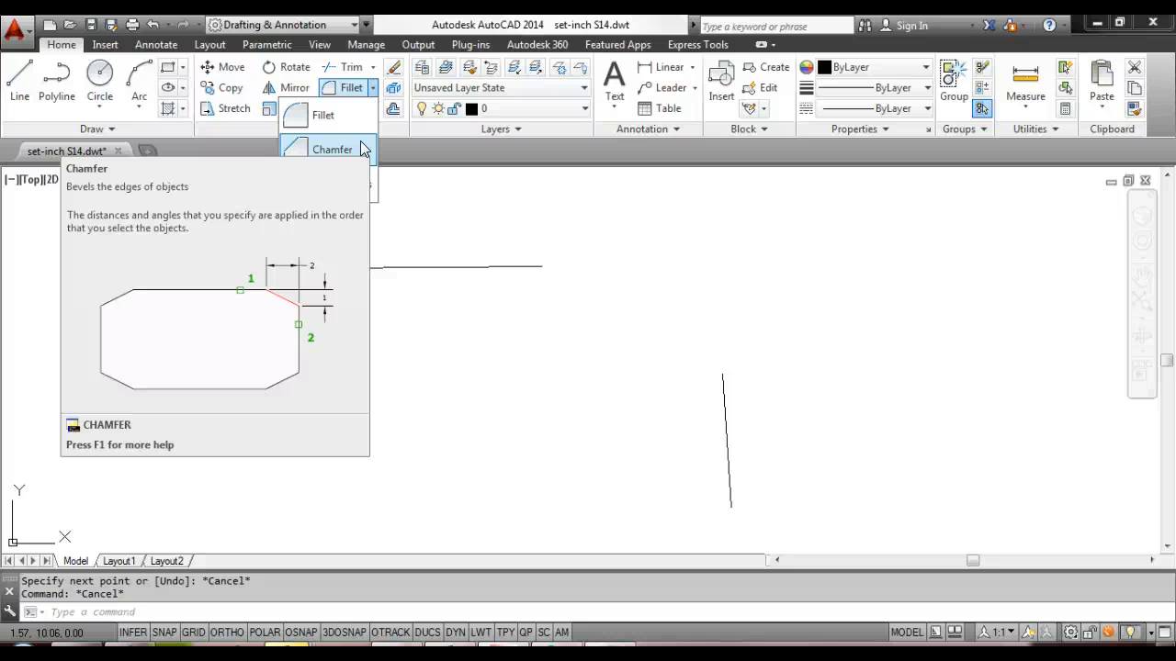
click(363, 148)
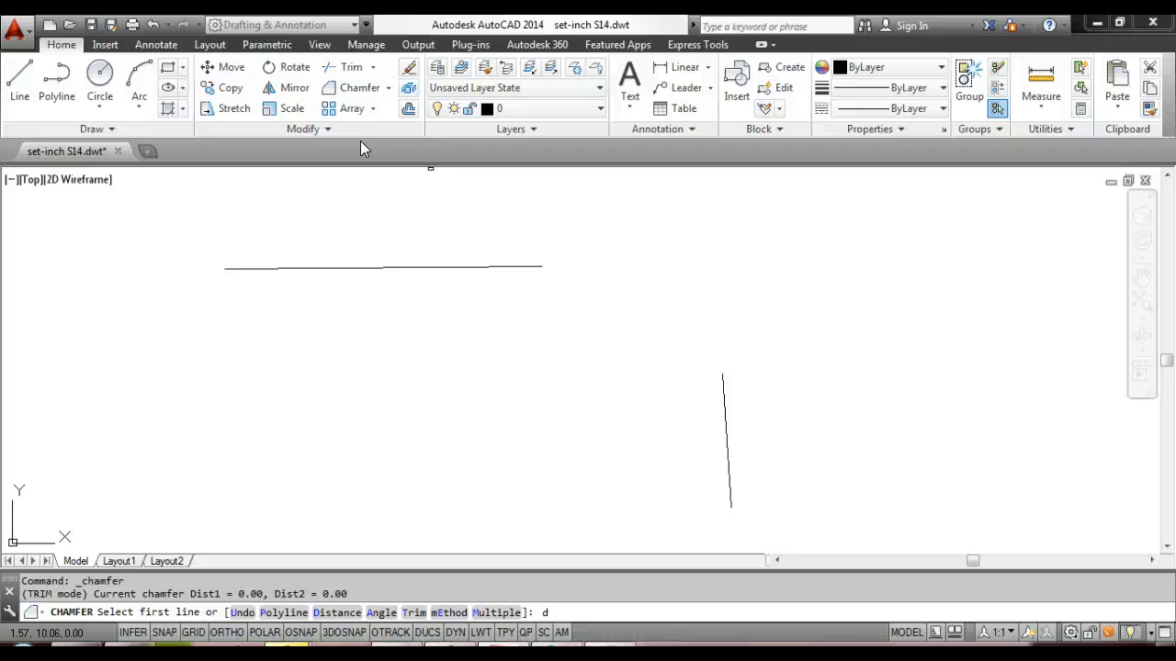
key(Return)
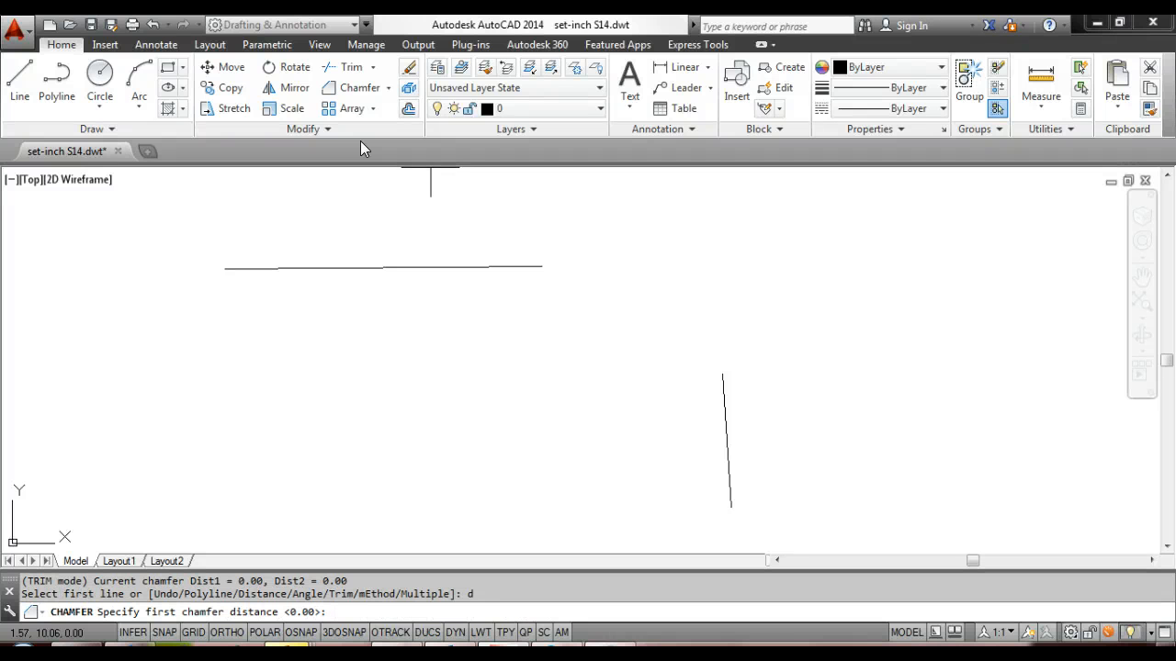
text(.25)
key(Return)
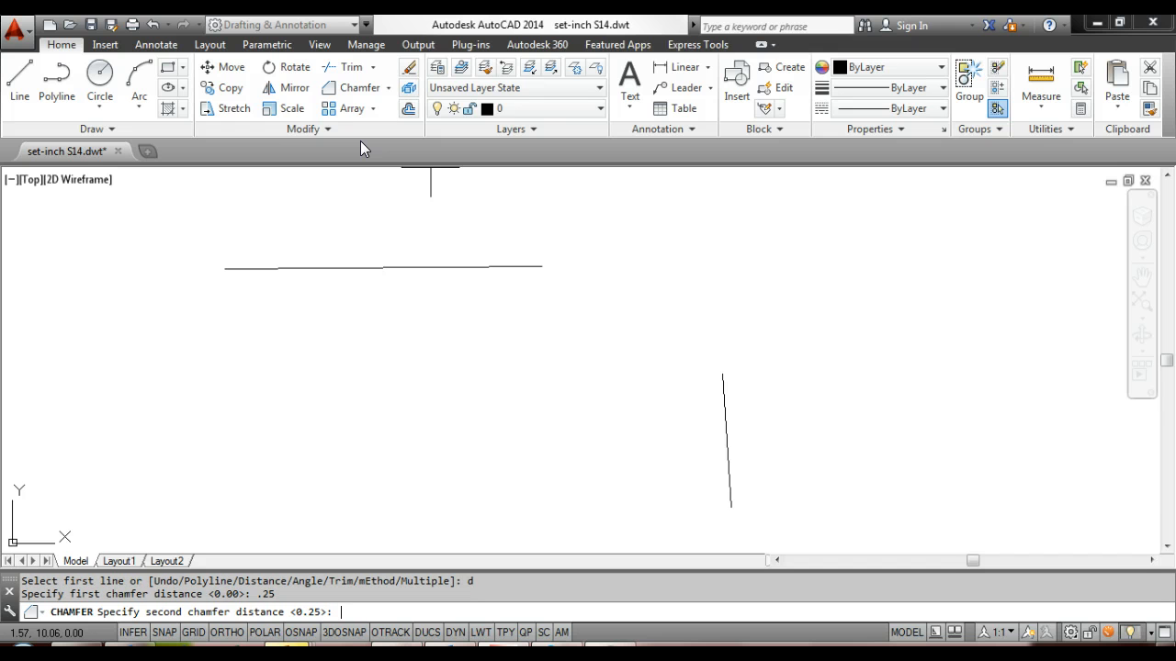
text(.25)
key(Return)
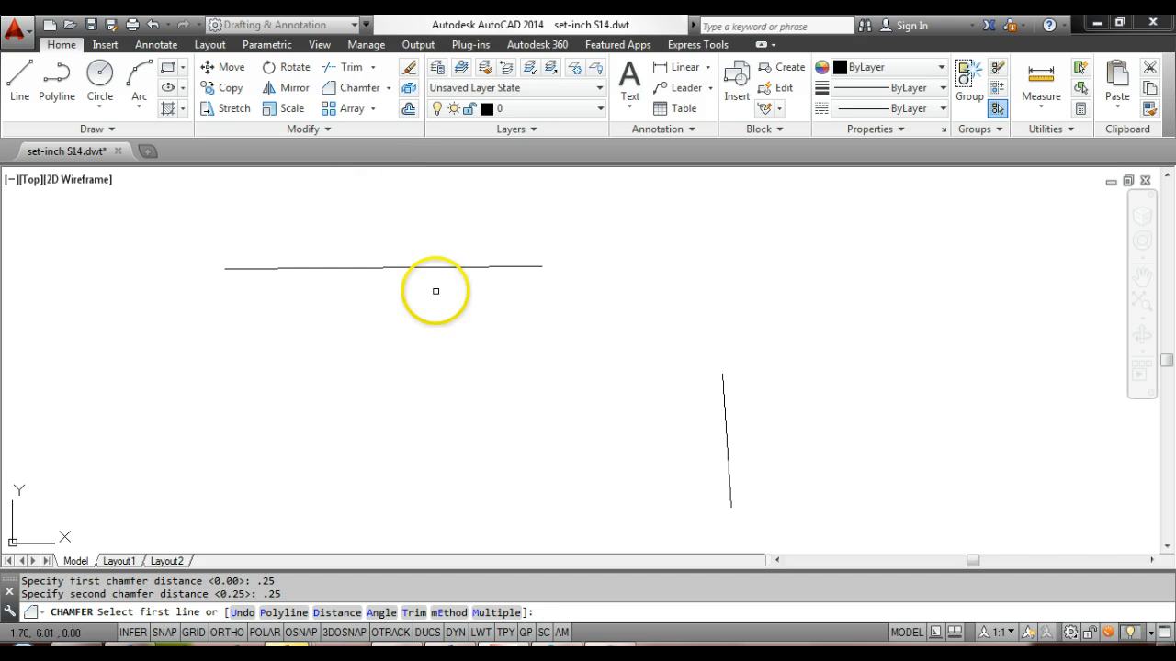
click(510, 267)
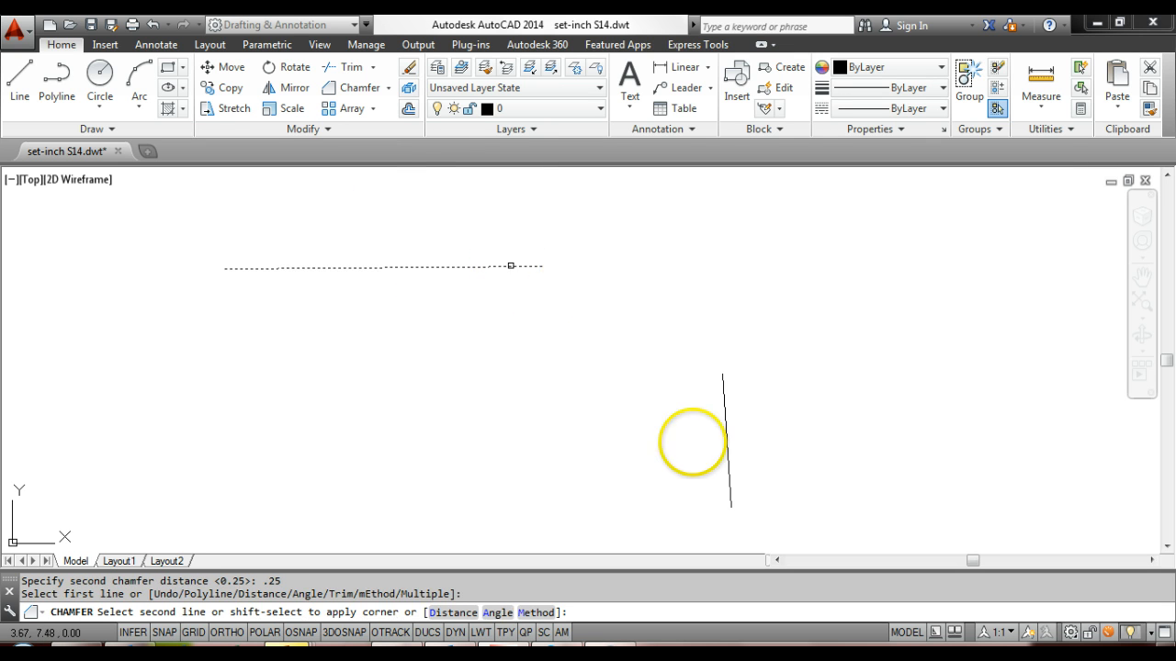
click(724, 457)
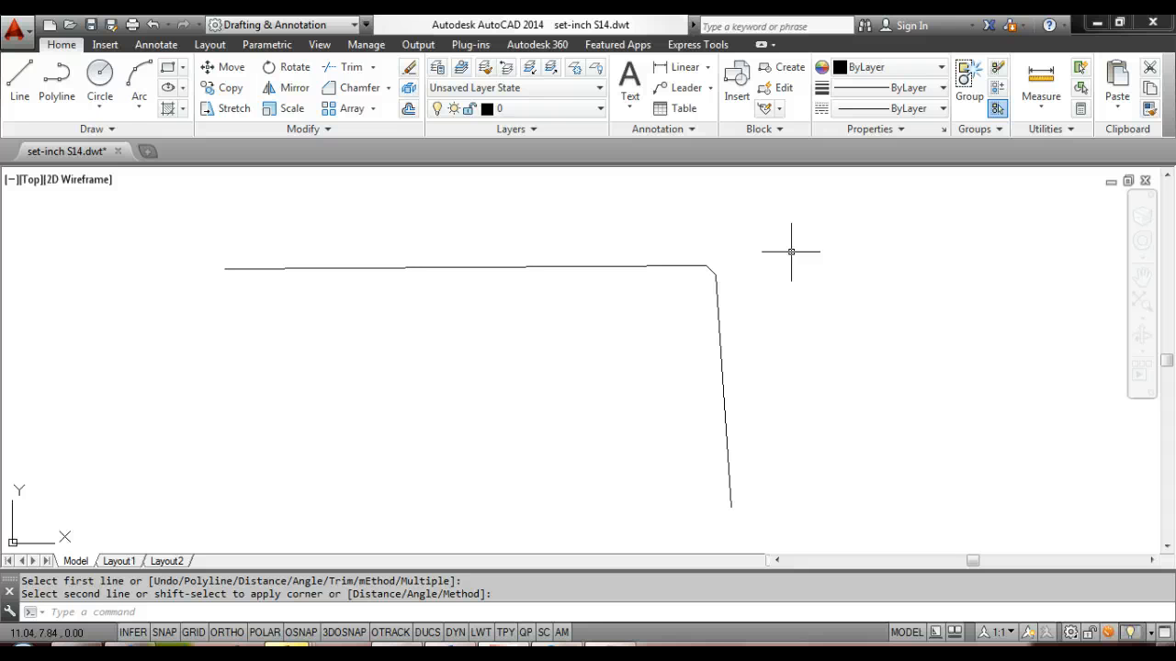
Undo the chamfer between the two lines.
key(ctrl+z)
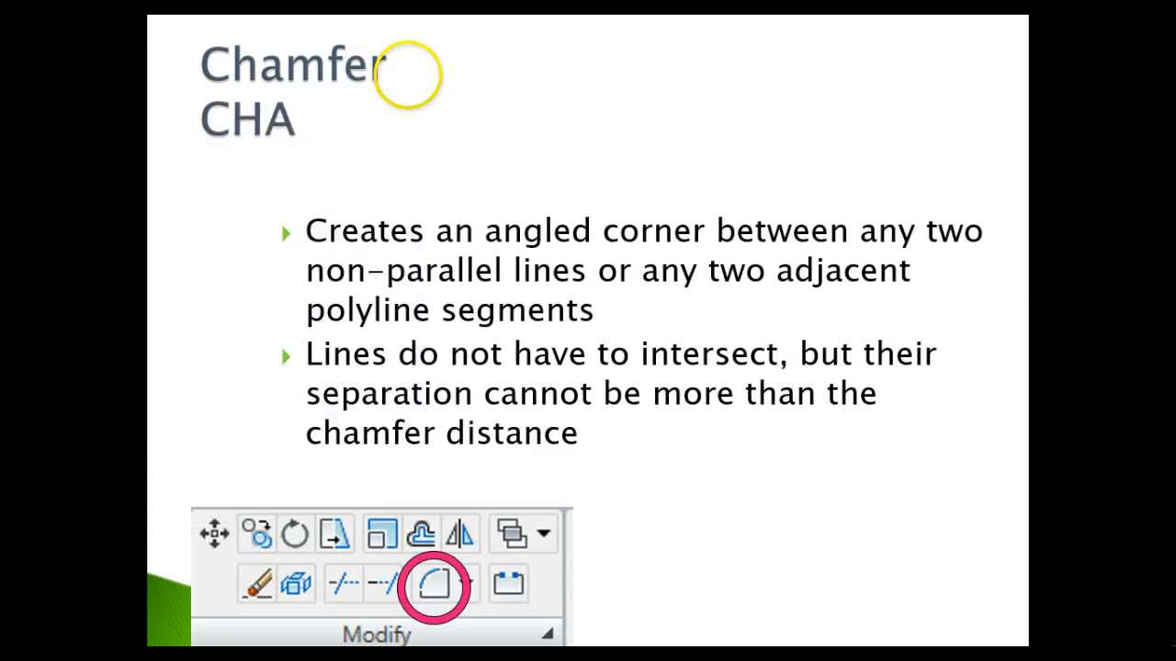
click(407, 75)
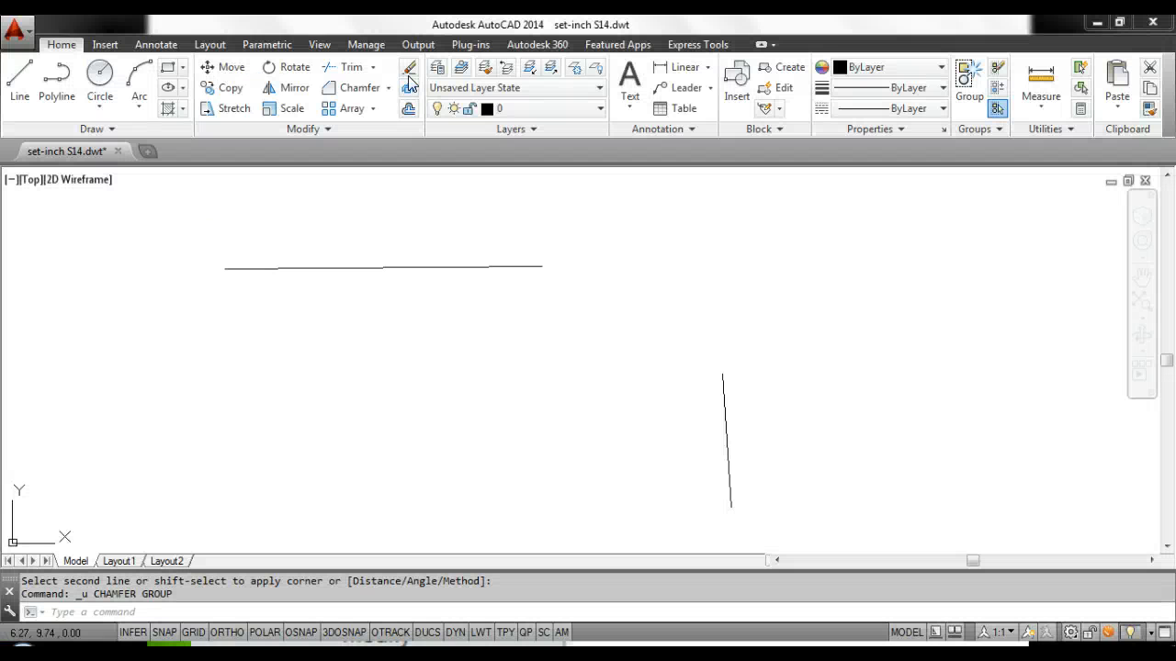
Fillet the corner between the horizontal and the vertical line with a radius of 1.
click(390, 88)
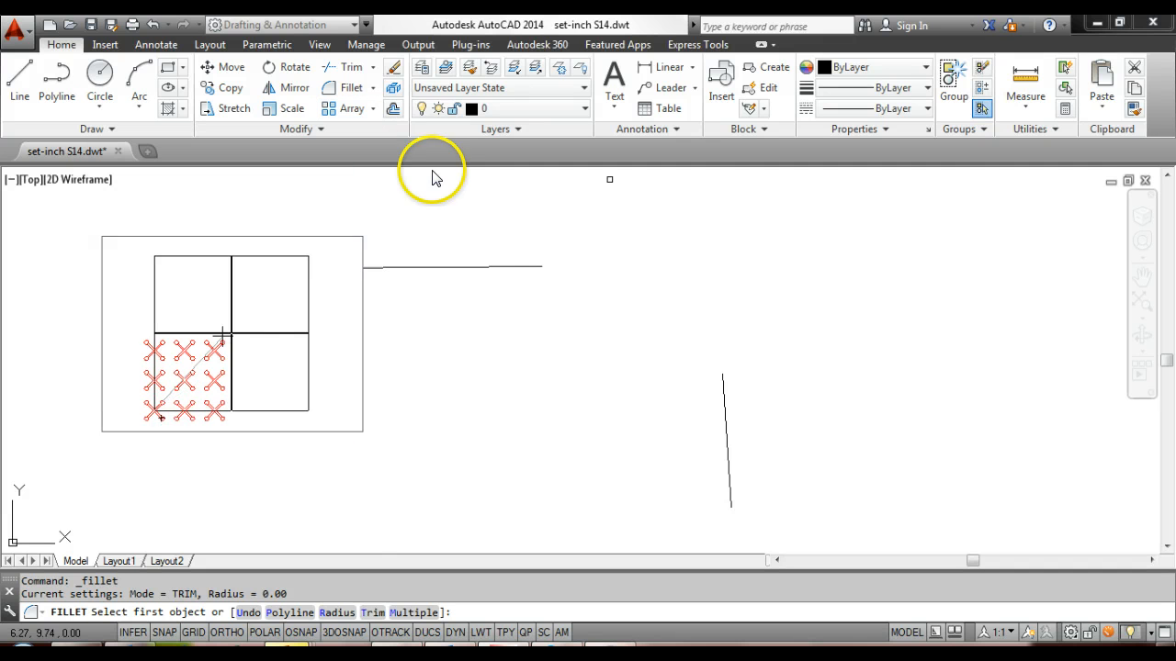
text(r)
key(Return)
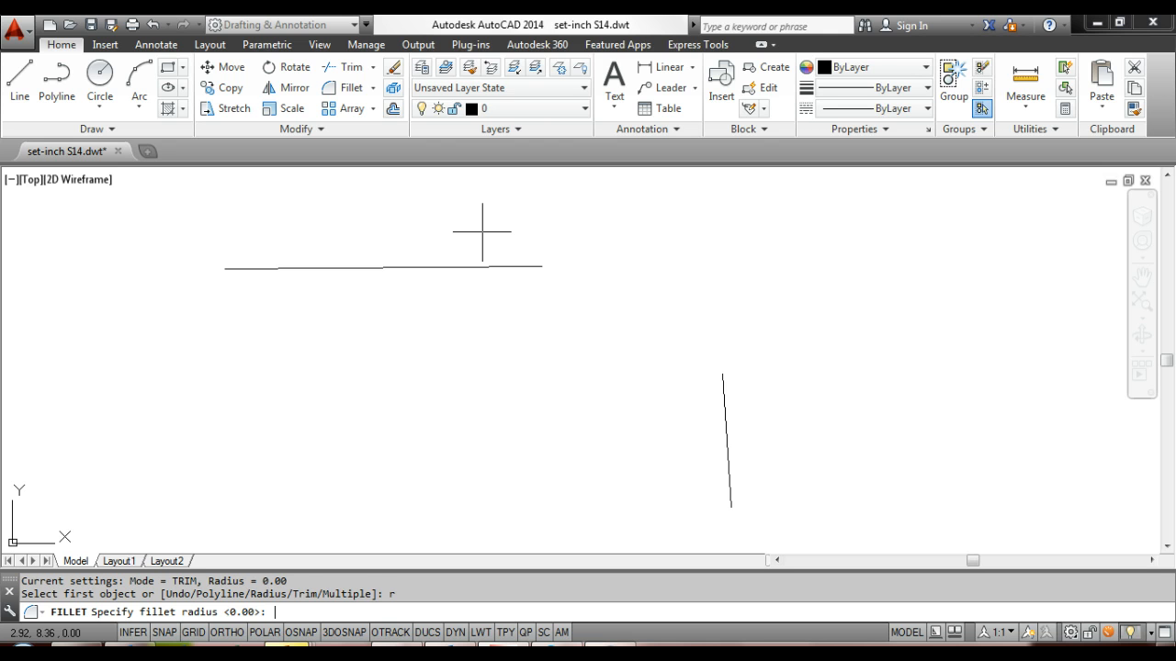
text(1)
key(Return)
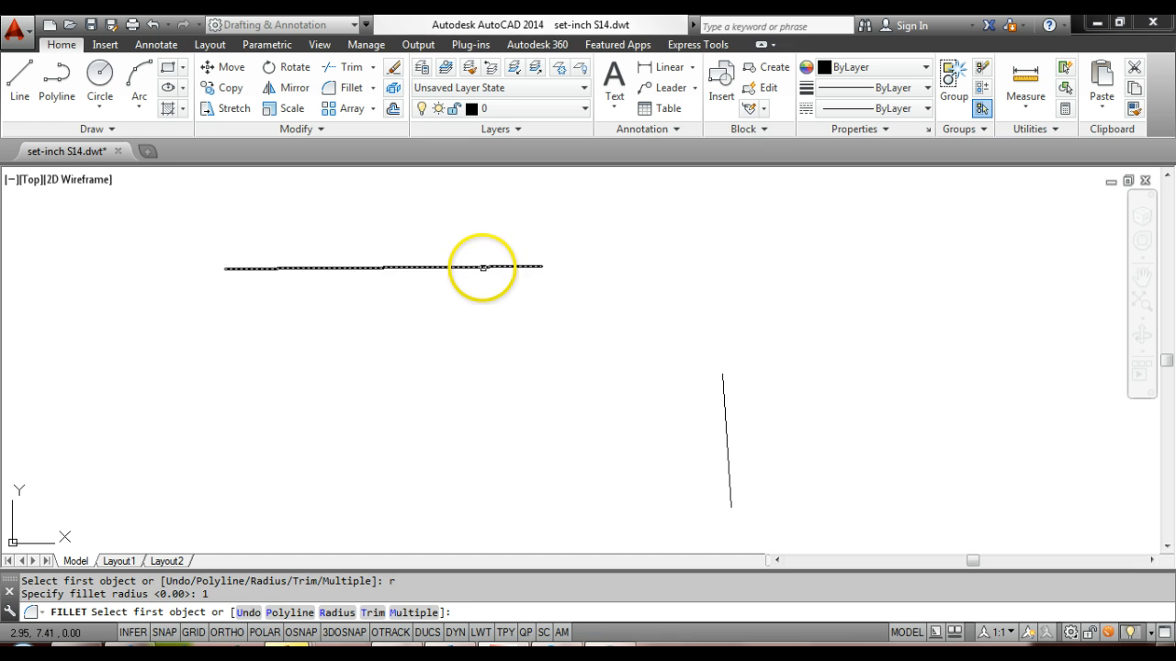
click(482, 267)
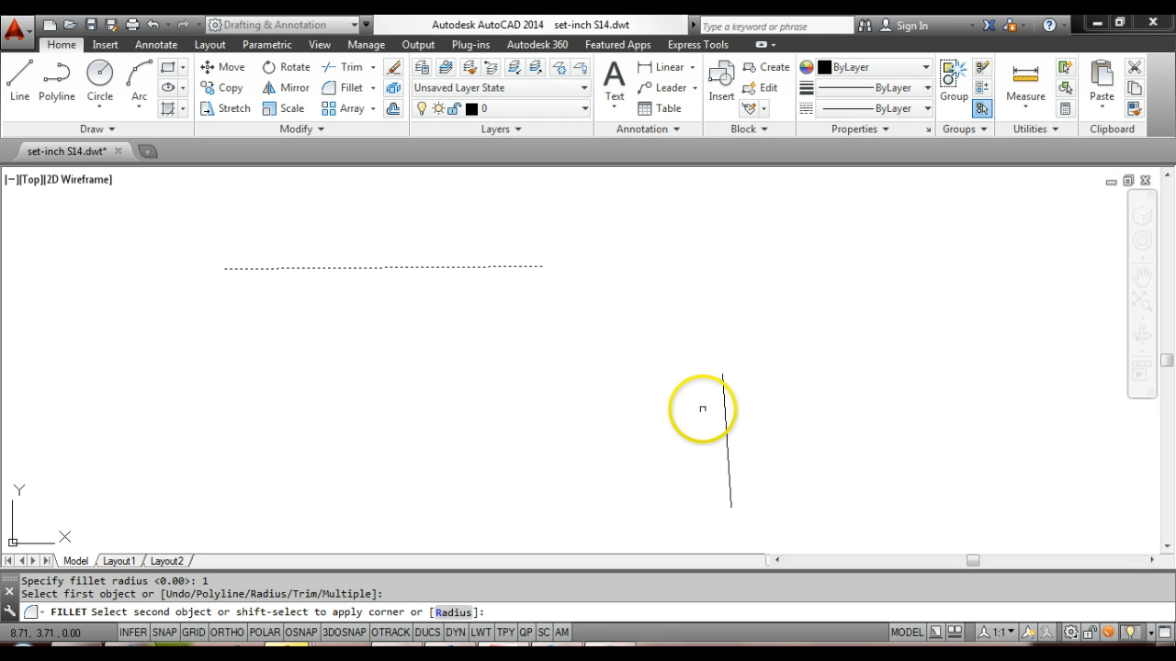
click(723, 410)
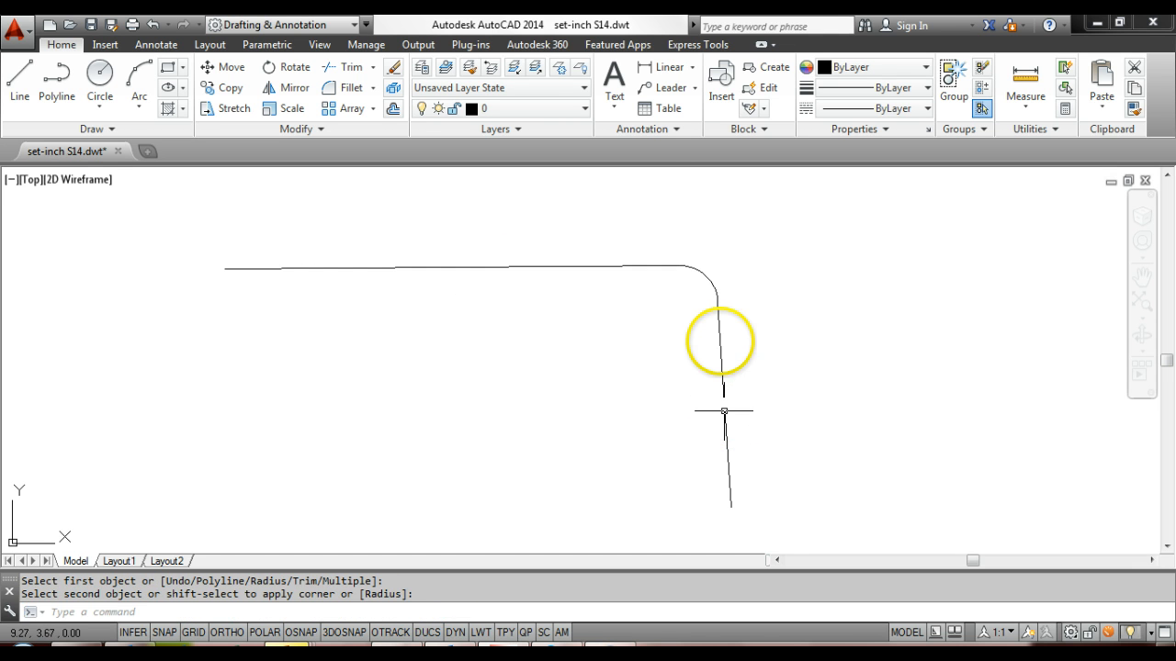